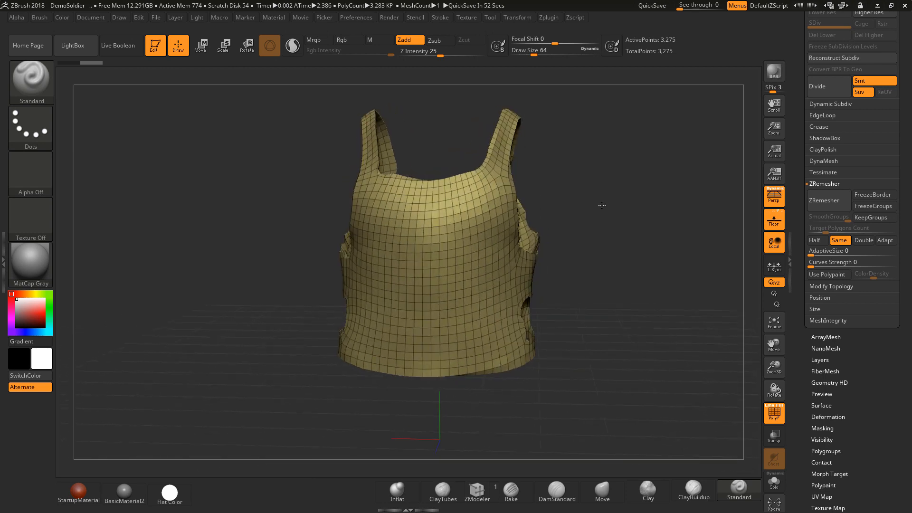
Examine the vest mesh's topology from the front, sides and back, including its armholes and side openings.
left_click_drag(614, 205, 620, 247)
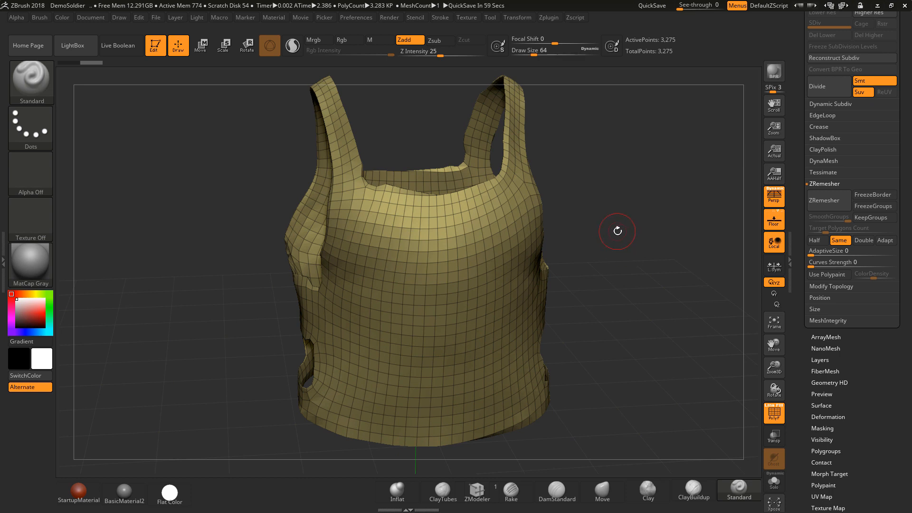
left_click_drag(631, 233, 584, 200)
left_click(85, 49)
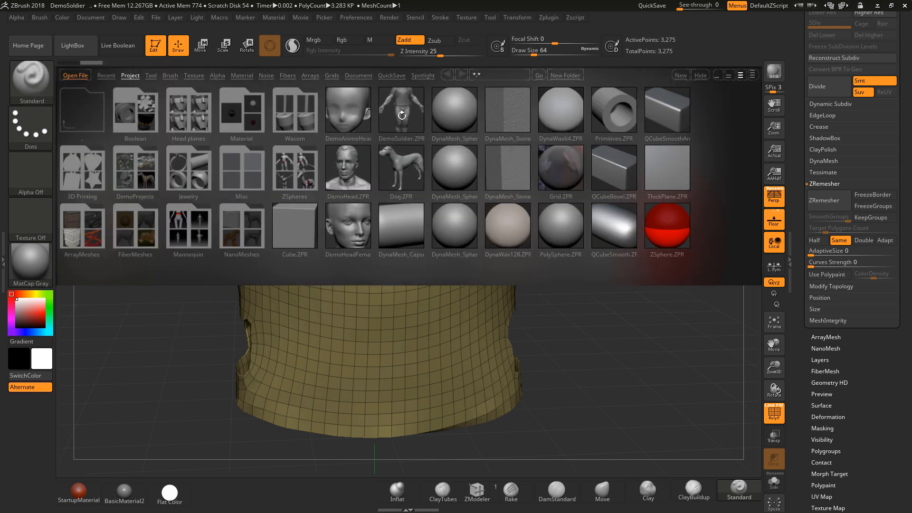
left_click(76, 50)
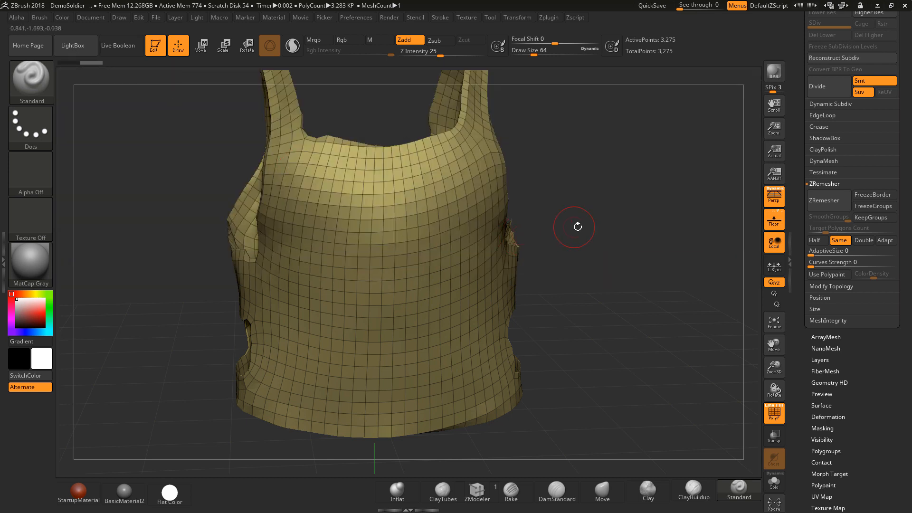
left_click_drag(592, 233, 572, 236)
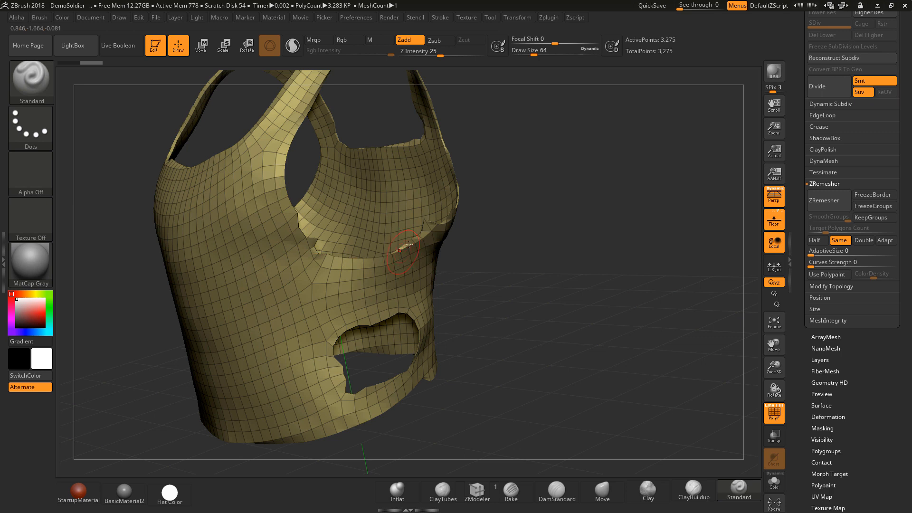
left_click_drag(536, 272, 604, 352)
mouse_move(620, 310)
left_mouse_down()
mouse_move(632, 311)
mouse_move(622, 309)
left_mouse_up()
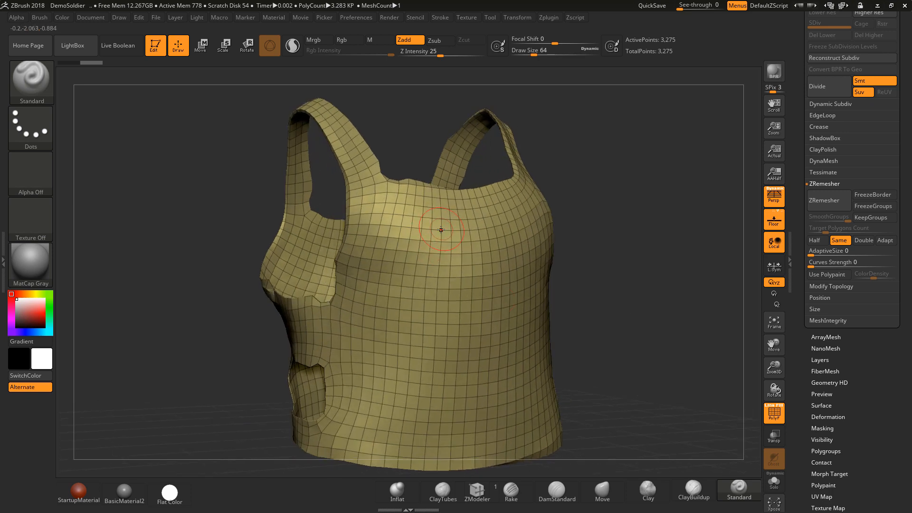
left_click_drag(566, 305, 679, 304)
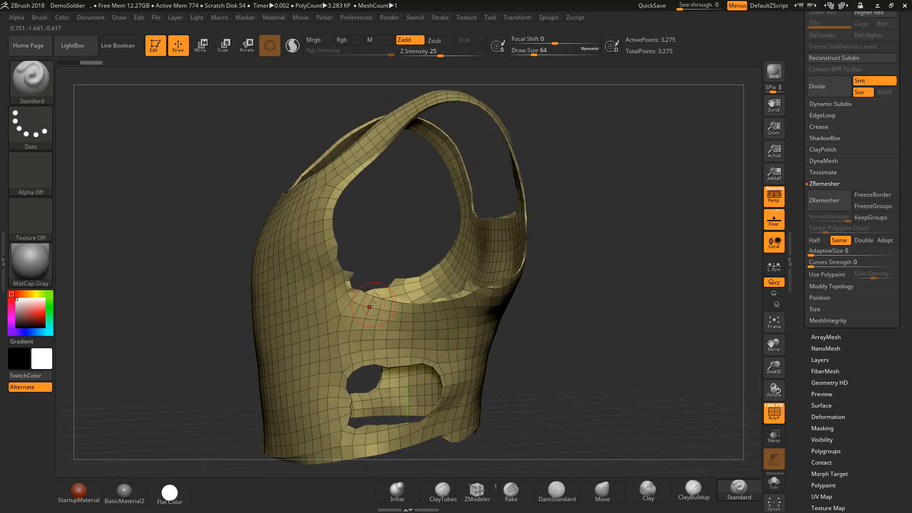
left_click_drag(505, 318, 624, 300)
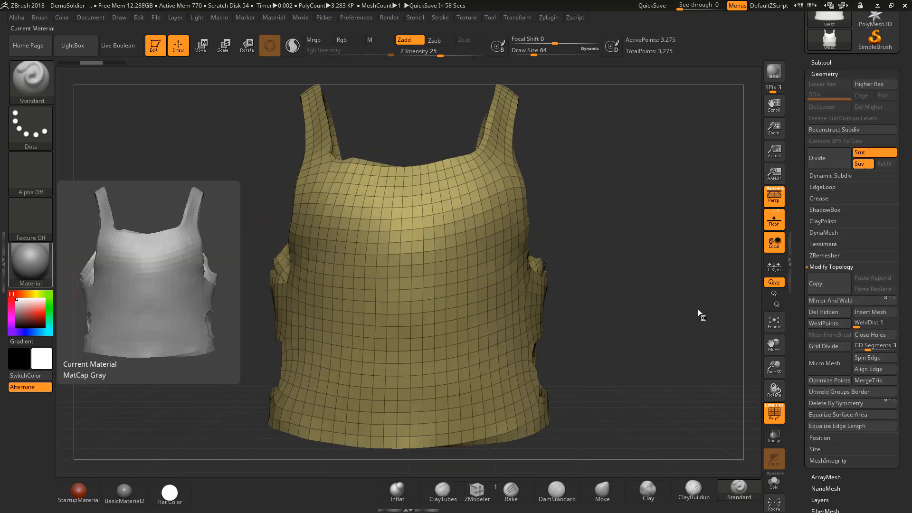
Make the vest mesh symmetrical with Mirror And Weld.
left_click_drag(695, 319, 690, 304)
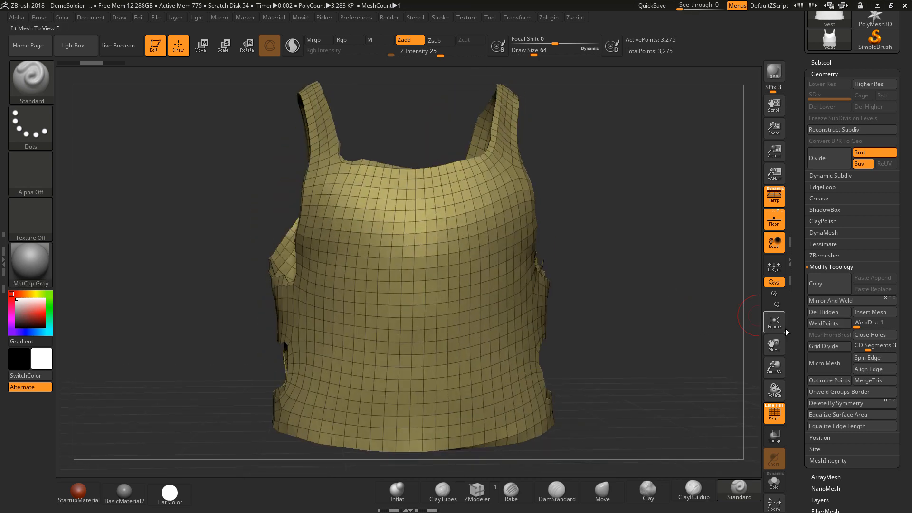
left_click(832, 302)
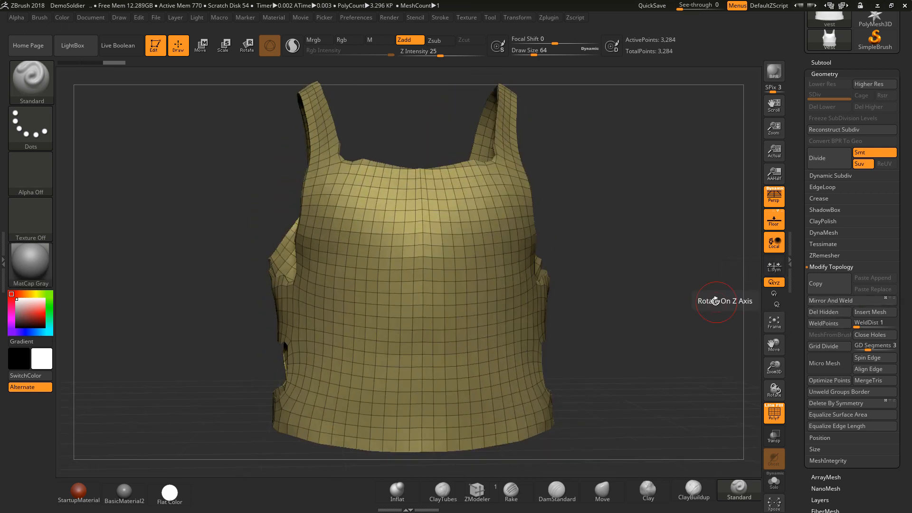
left_click_drag(694, 300, 676, 290)
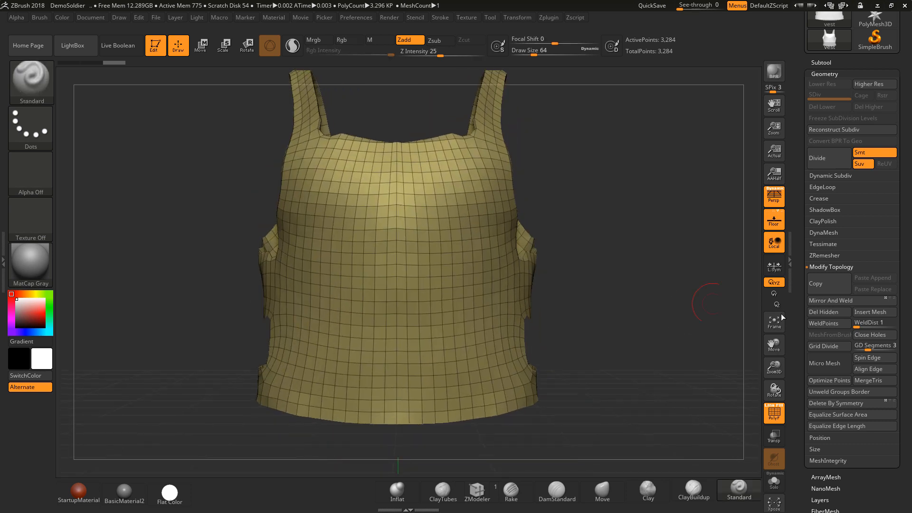
Retopologize the mirrored vest with ZRemesher, using the Same polygon count option.
left_click(823, 256)
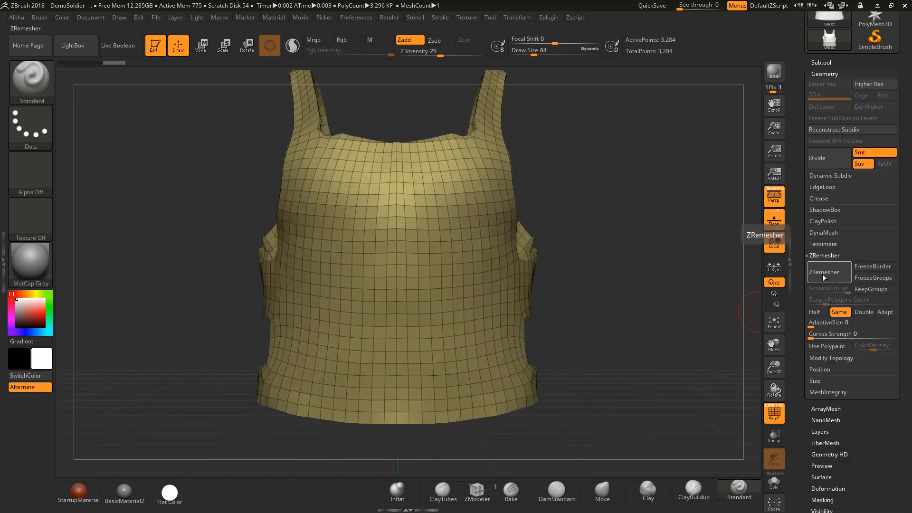
left_click(825, 274)
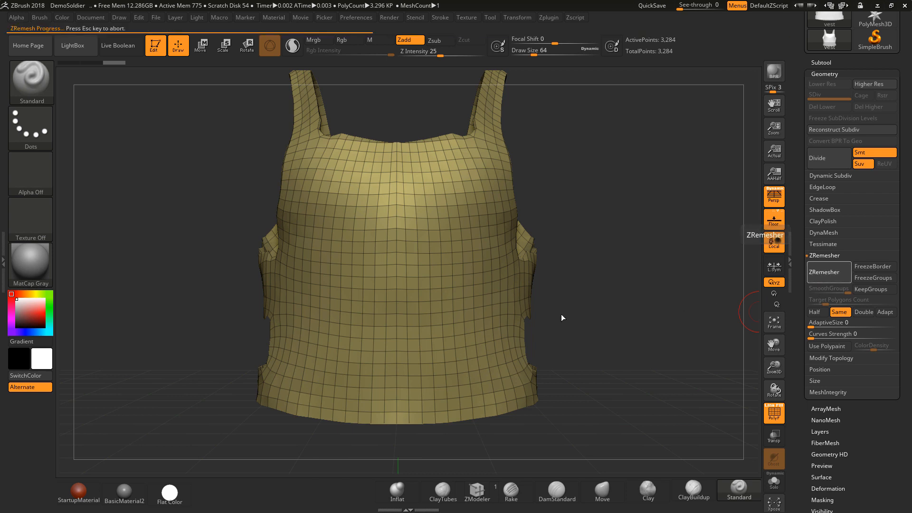
mouse_move(594, 335)
left_mouse_down()
mouse_move(627, 307)
mouse_move(589, 328)
mouse_move(613, 315)
mouse_move(594, 305)
mouse_move(651, 302)
mouse_move(635, 301)
mouse_move(633, 315)
left_mouse_up()
left_click_drag(682, 298, 653, 286)
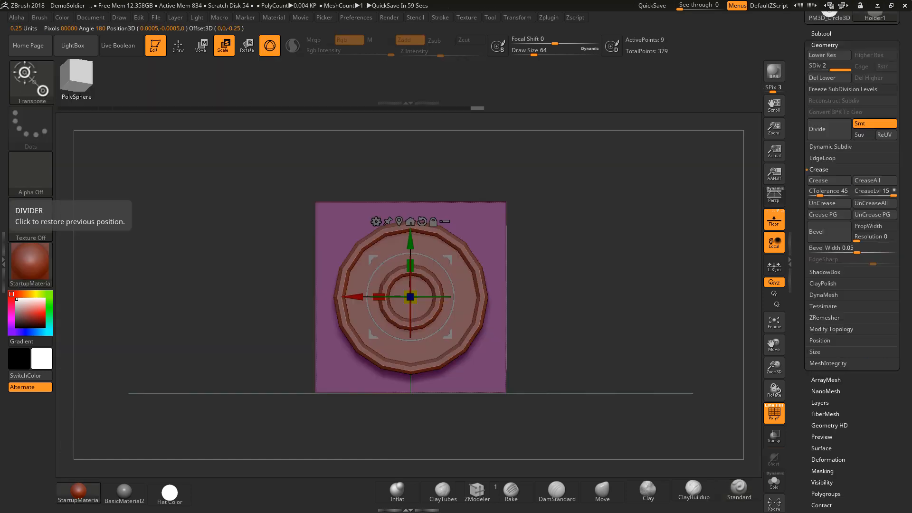
Return to Draw mode on the Holder1 model and compare it with the polyframe display off and on.
left_click(178, 45)
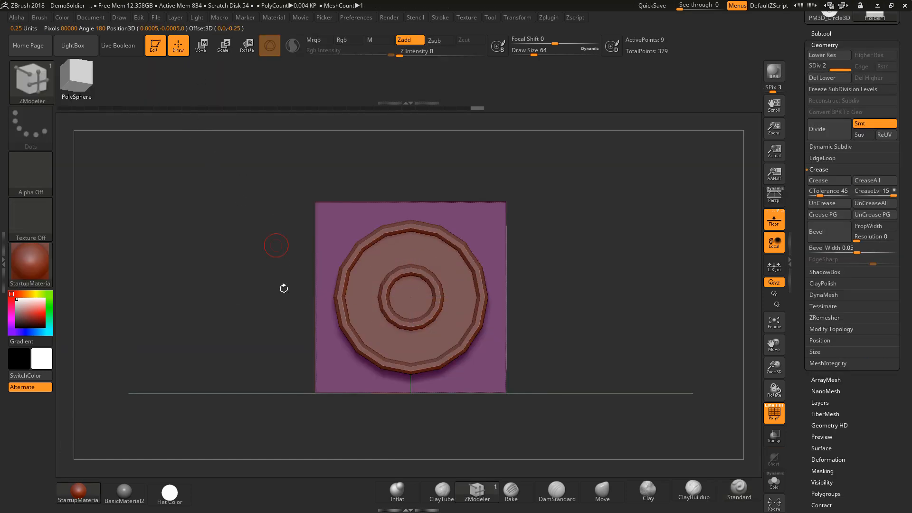
mouse_move(580, 321)
left_mouse_down()
mouse_move(597, 322)
mouse_move(594, 332)
mouse_move(581, 323)
left_mouse_up()
left_click_drag(894, 151, 894, 376)
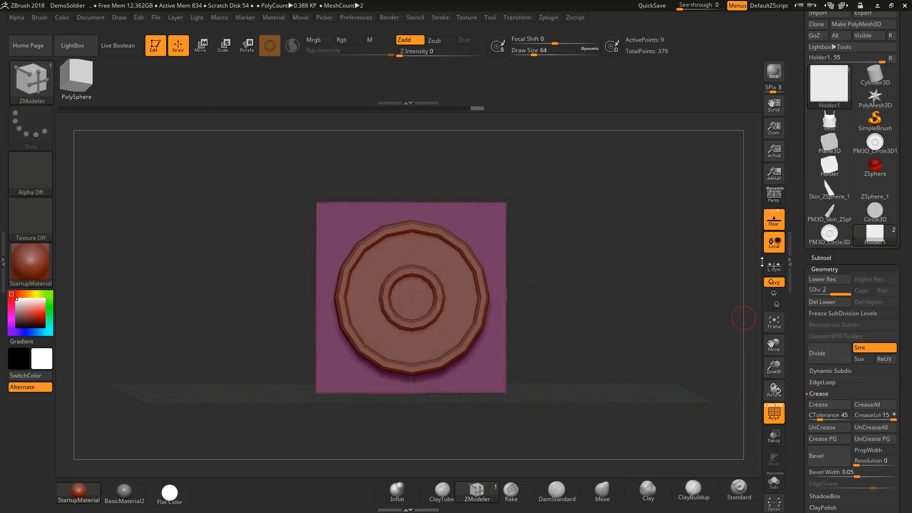
left_click(774, 413)
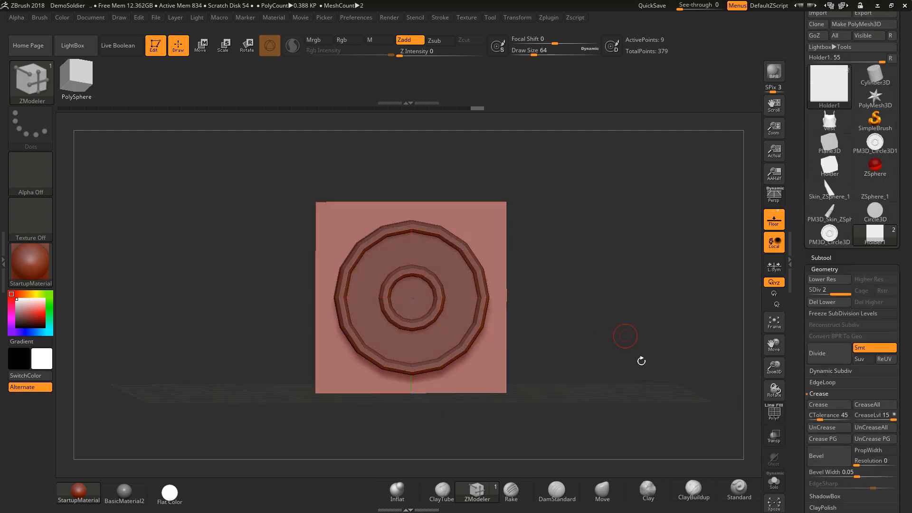
left_click(779, 417)
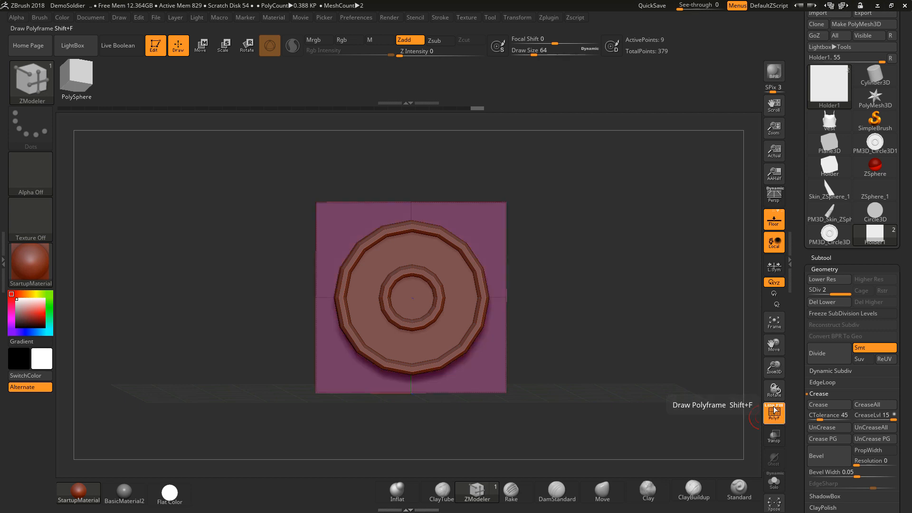
right_click_drag(619, 342, 615, 329, "ctrl")
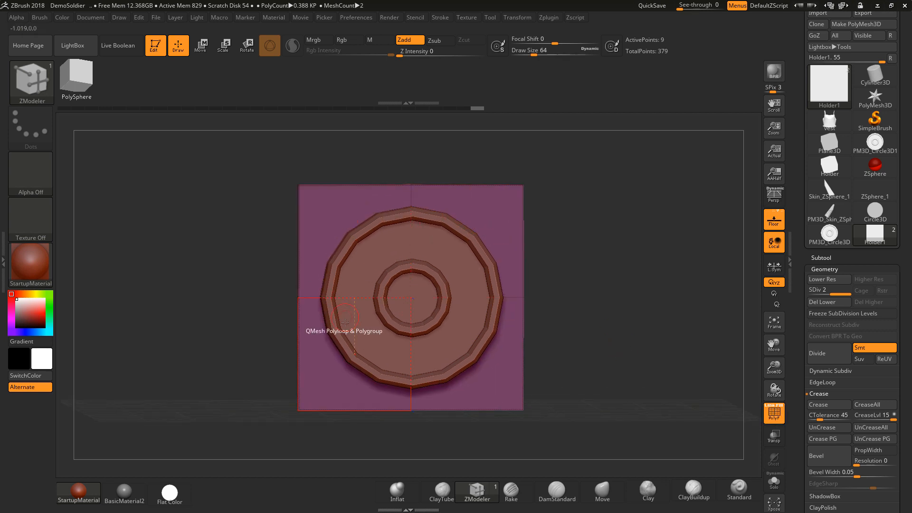
Select the PM3D_Circle3D1 subtool and merge it down with the Holder1 subtool.
left_click(821, 258)
left_click(836, 275)
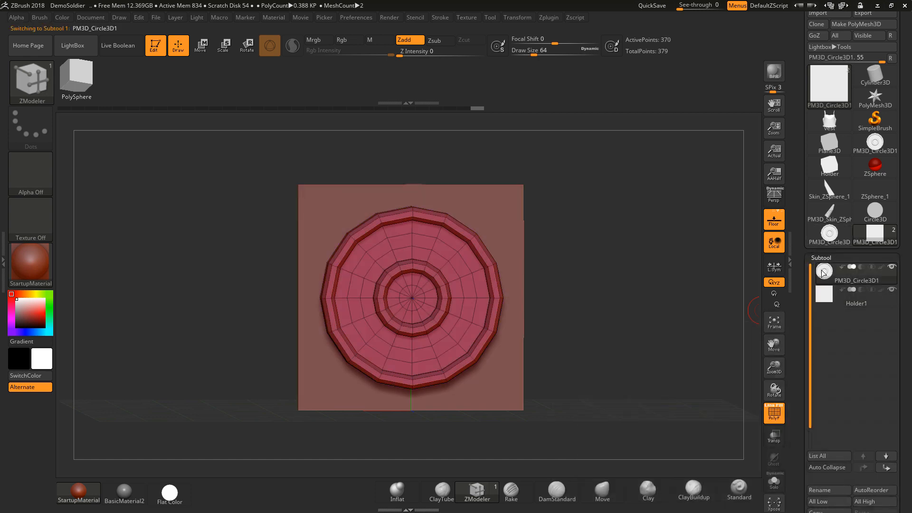
left_click(828, 297)
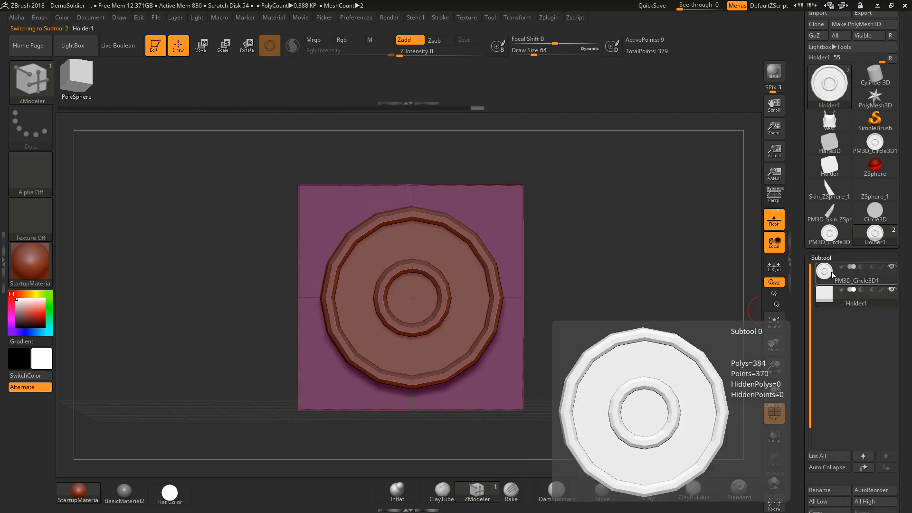
left_click(831, 275)
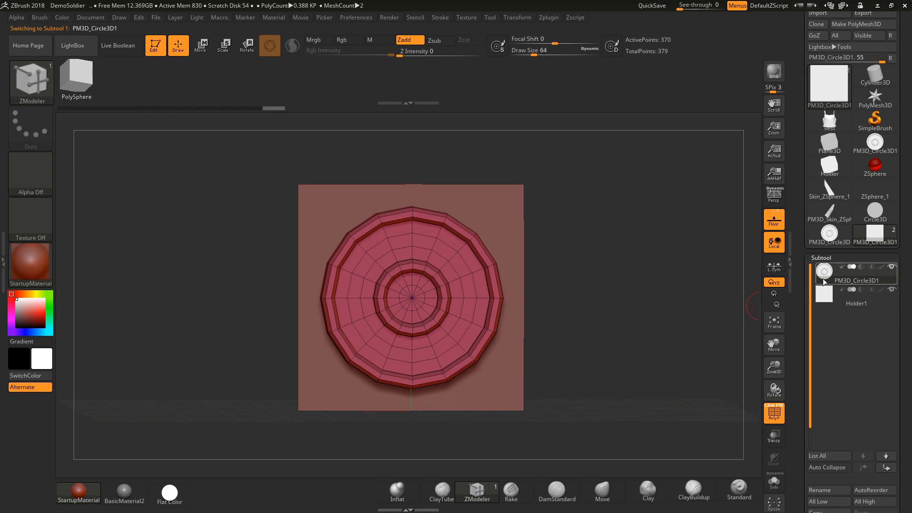
left_click_drag(910, 384, 911, 307)
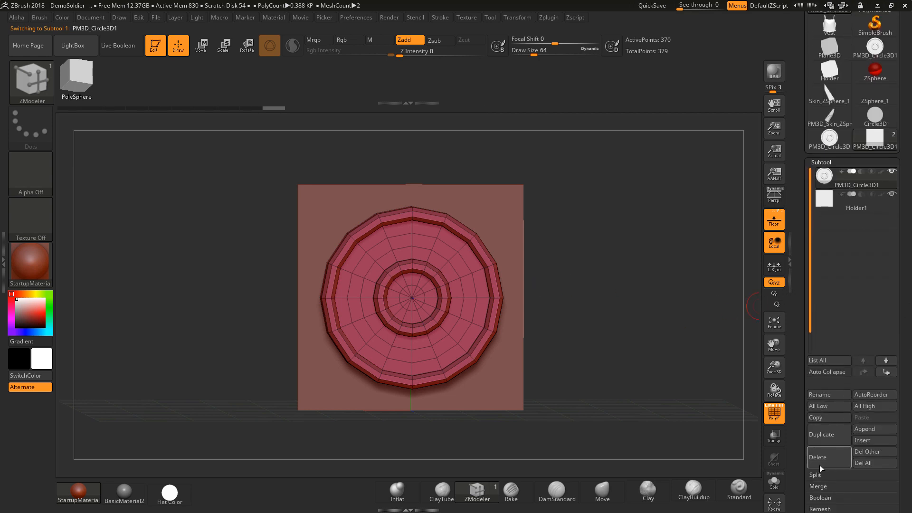
left_click(819, 487)
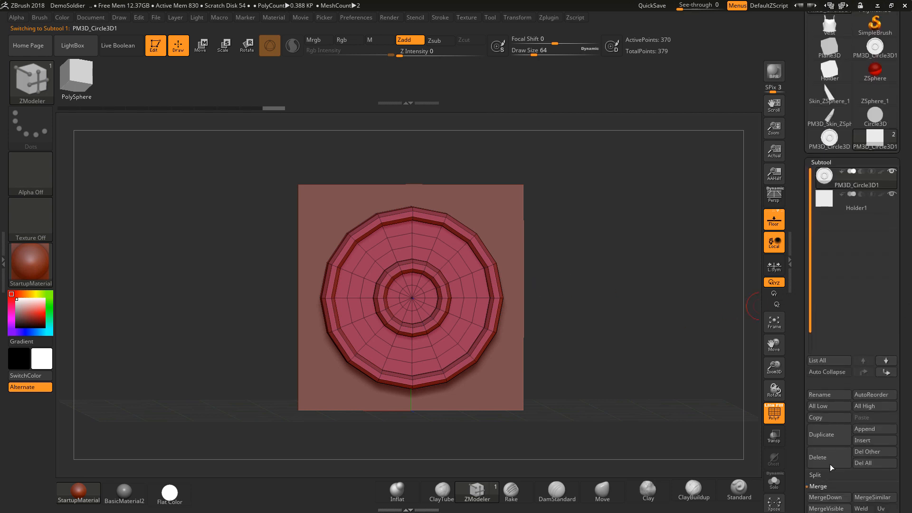
left_click(826, 497)
left_click(742, 501)
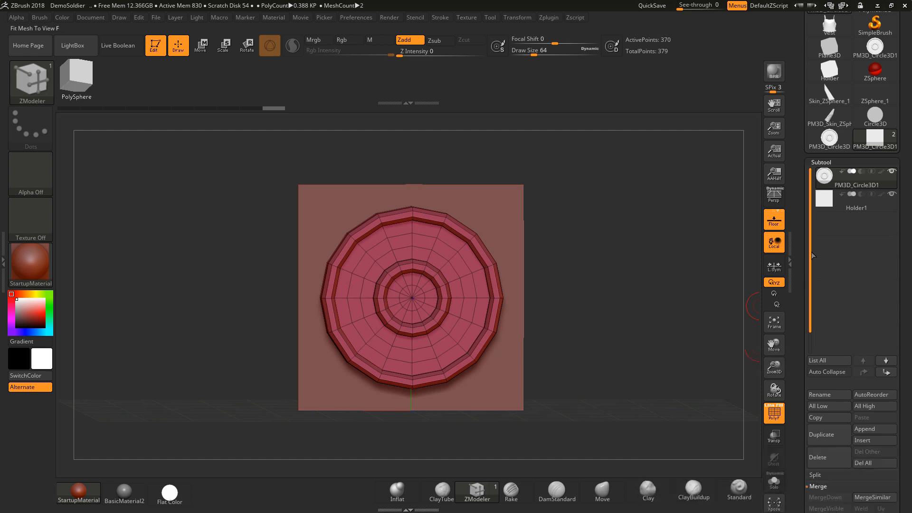
Rename the merged subtool as Pattern.
left_click(820, 395)
type("pattern")
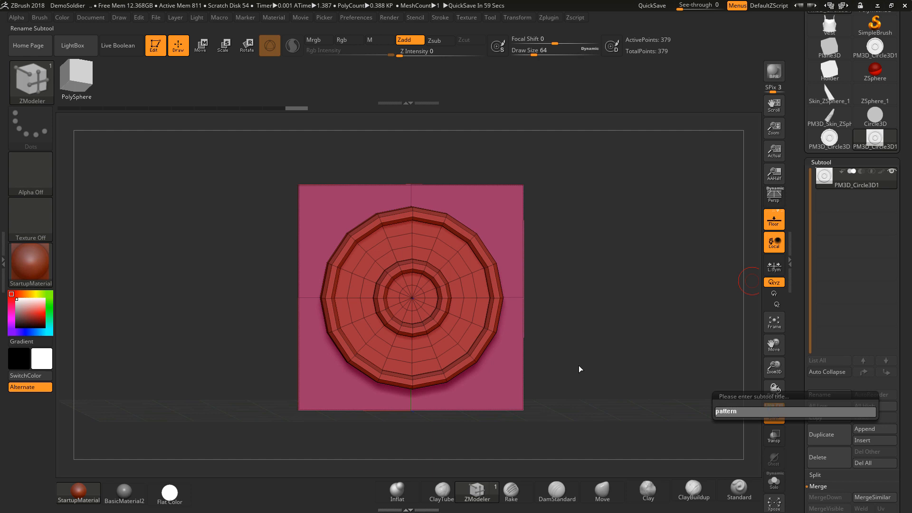
key("Return")
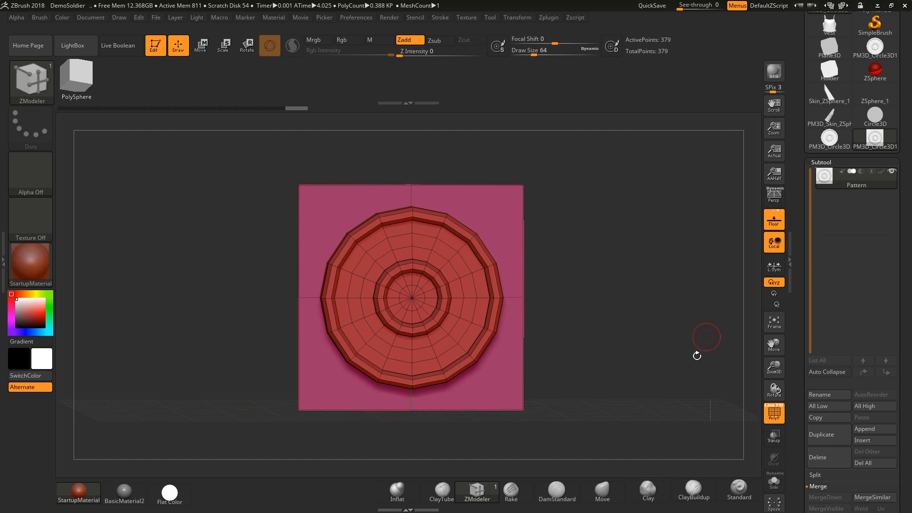
Switch the active tool to the vest mesh and bring the whole vest into view.
mouse_move(846, 131)
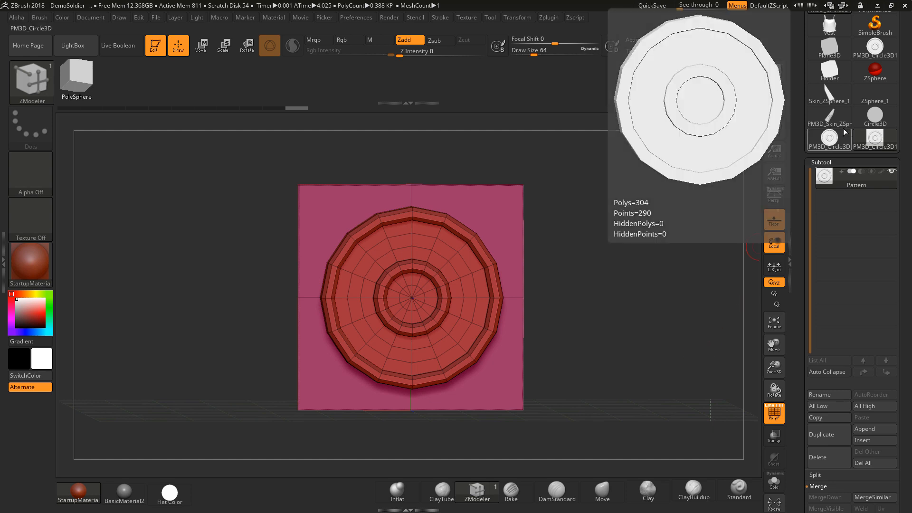
left_click(832, 28)
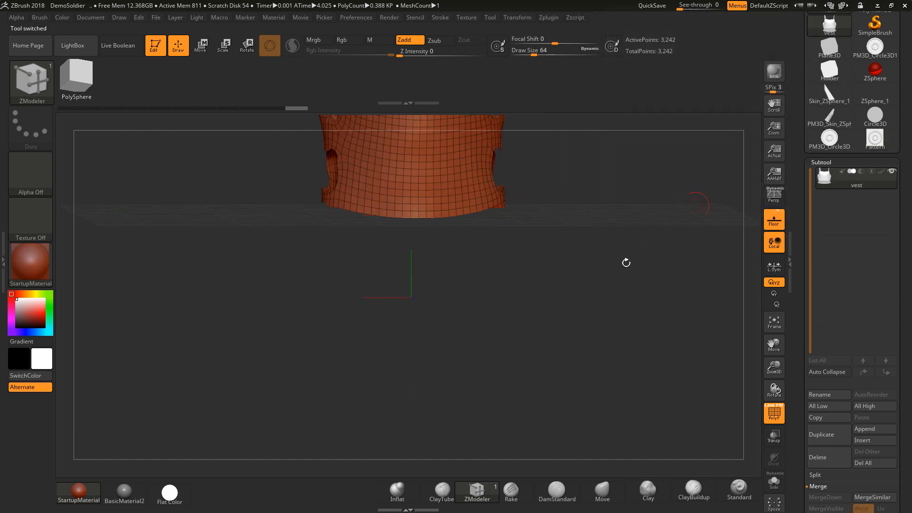
left_click_drag(602, 307, 614, 333, "alt")
Apply Micro Mesh to the vest, choosing the Pattern mesh as the per-polygon replacement.
left_click_drag(906, 409, 905, 331)
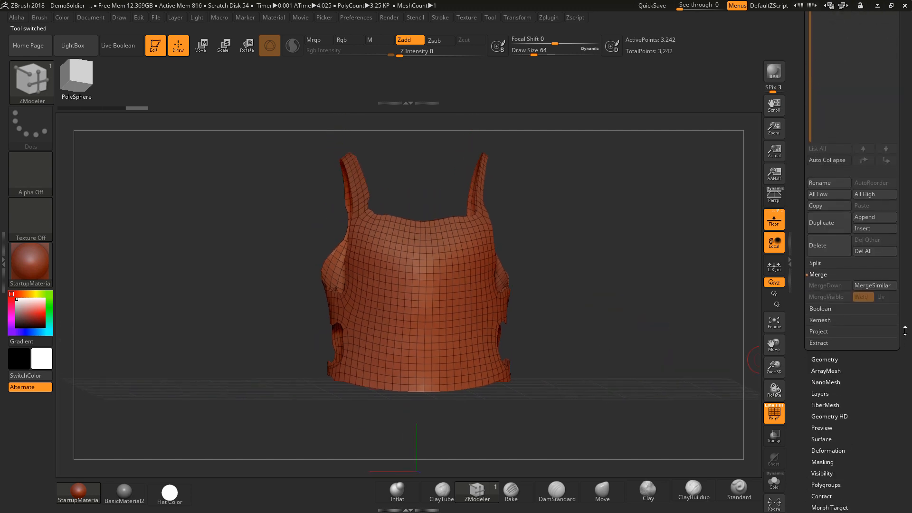
left_click(830, 360)
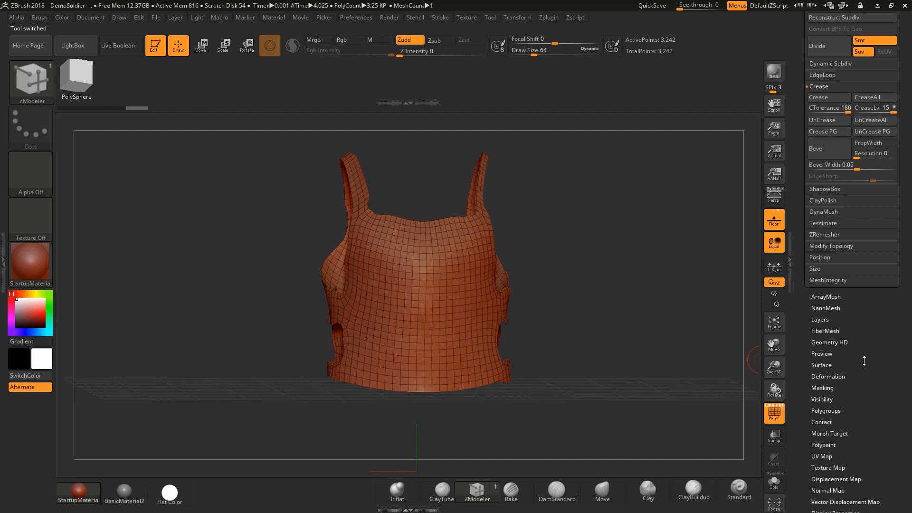
left_click_drag(876, 352, 849, 298)
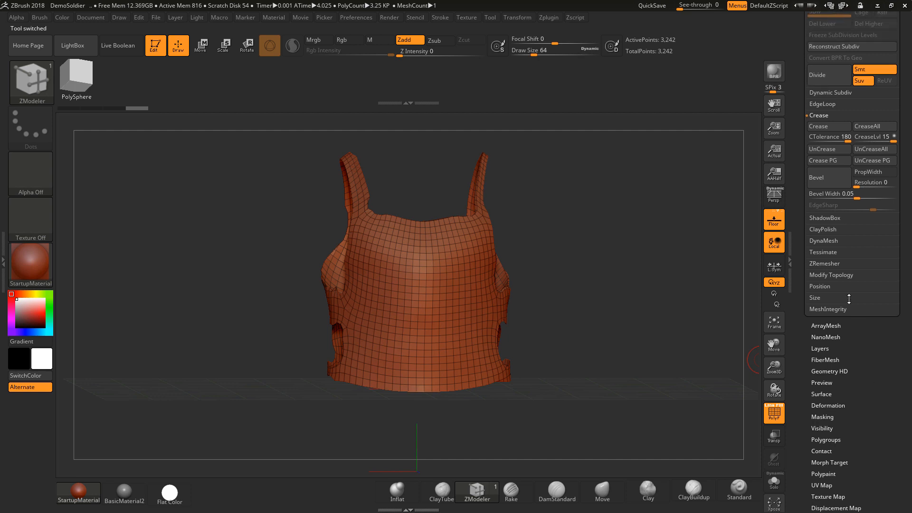
left_click(844, 276)
left_click_drag(904, 204, 908, 181)
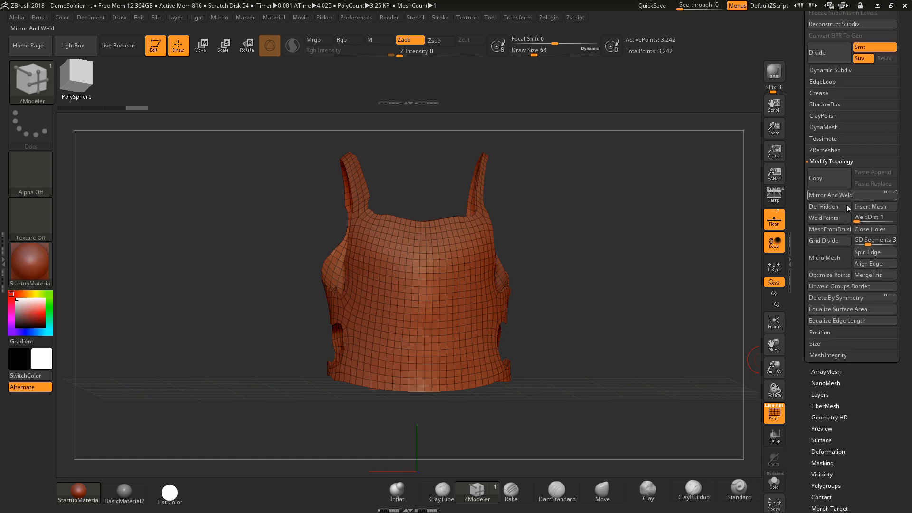
left_click(829, 259)
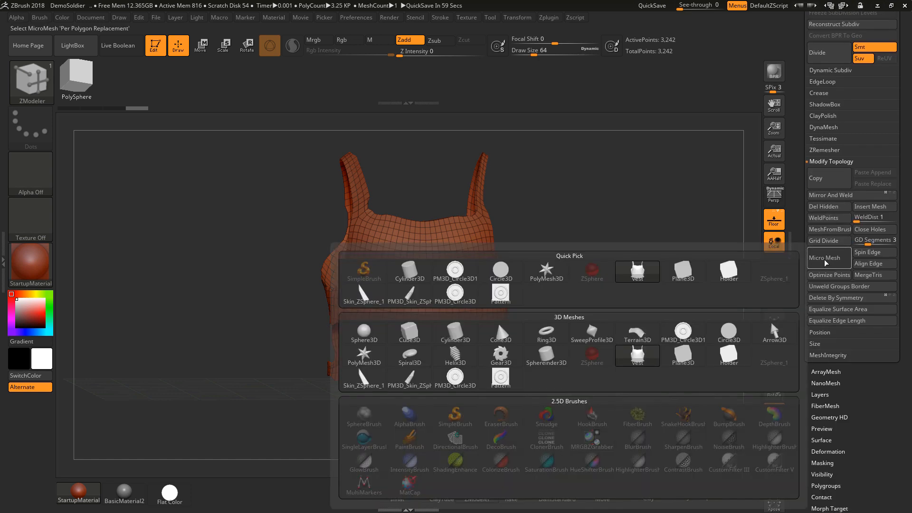
left_click(503, 299)
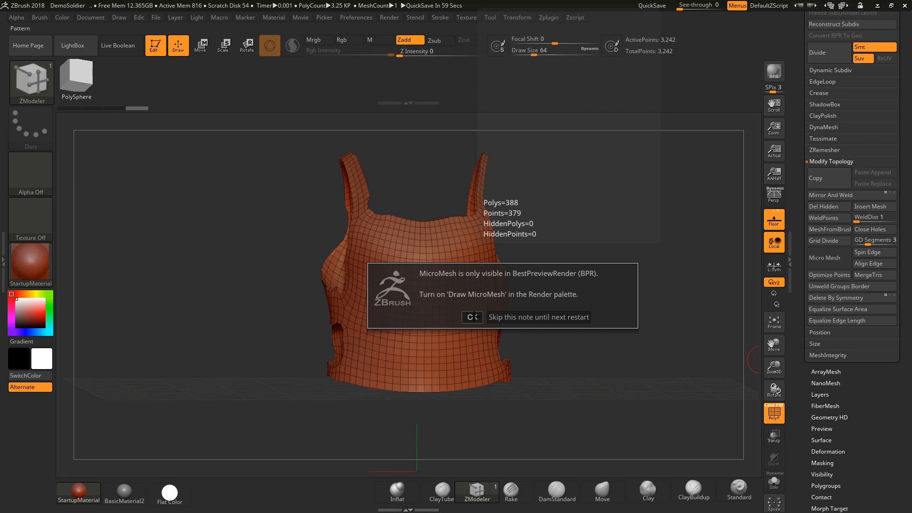
left_click(472, 317)
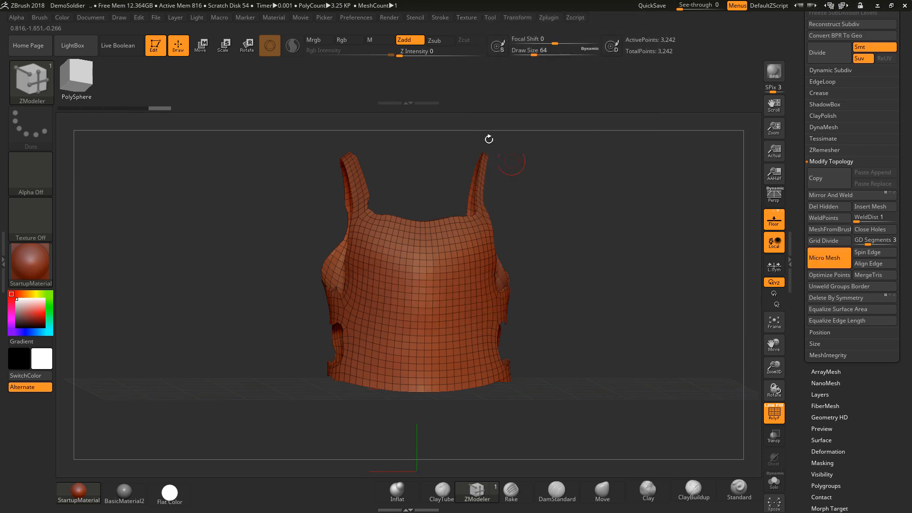
Enable Draw MicroMesh in the render properties.
left_click(386, 17)
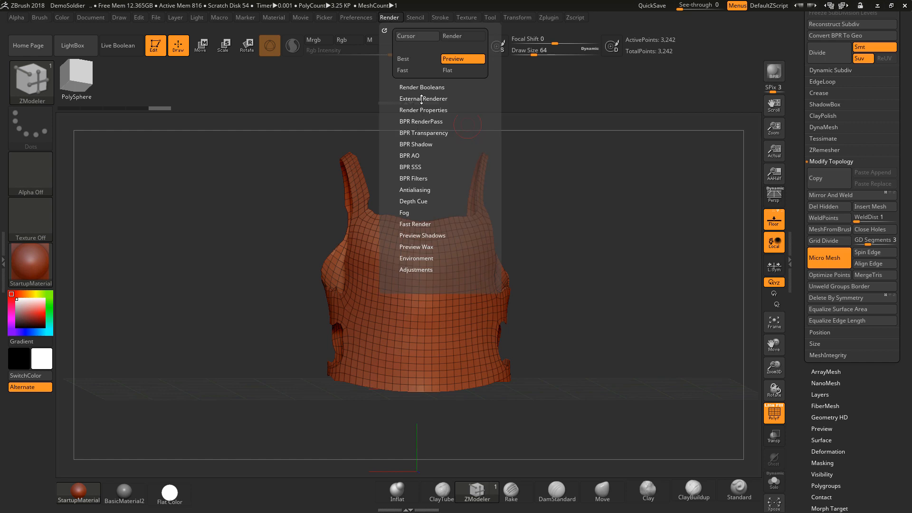
left_click(419, 110)
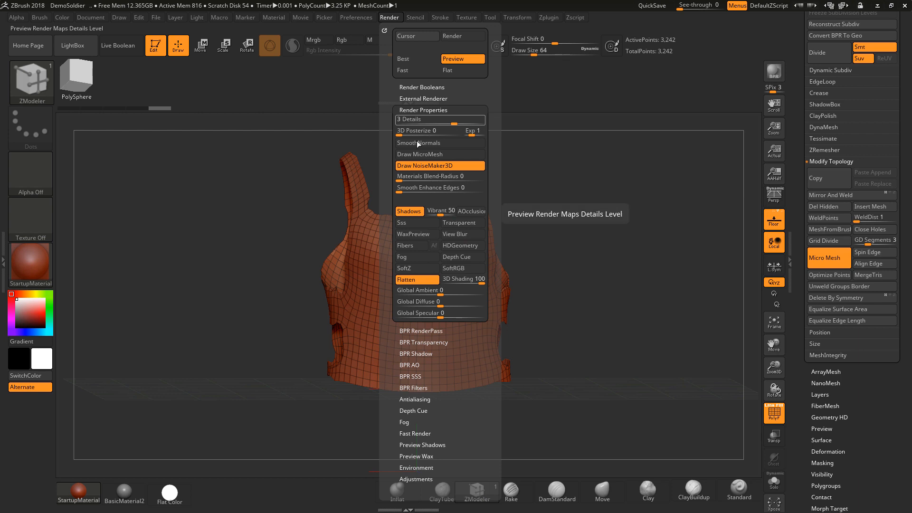
left_click(413, 154)
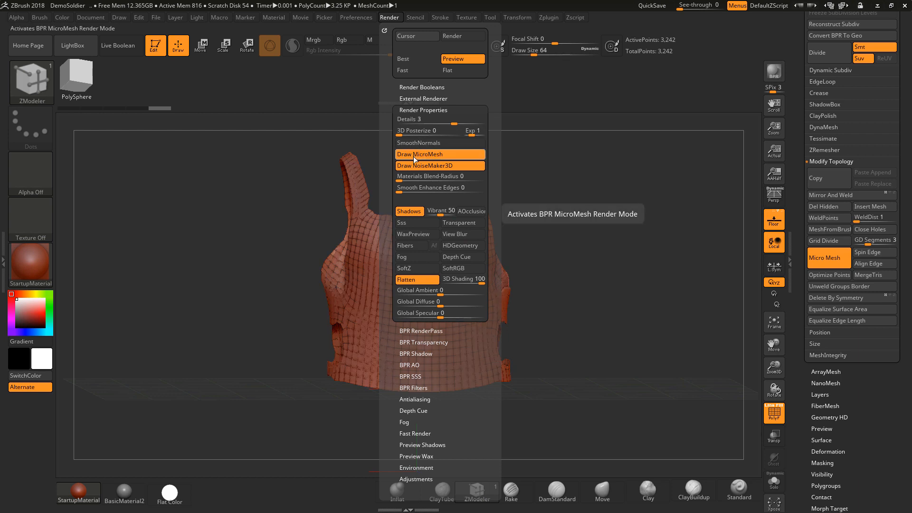
Render the vest with BPR and hide the polyframe to inspect the circular pattern on its front.
left_click_drag(574, 243, 609, 291, "alt")
left_click_drag(651, 234, 616, 348, "alt")
left_click_drag(638, 302, 648, 312, "alt")
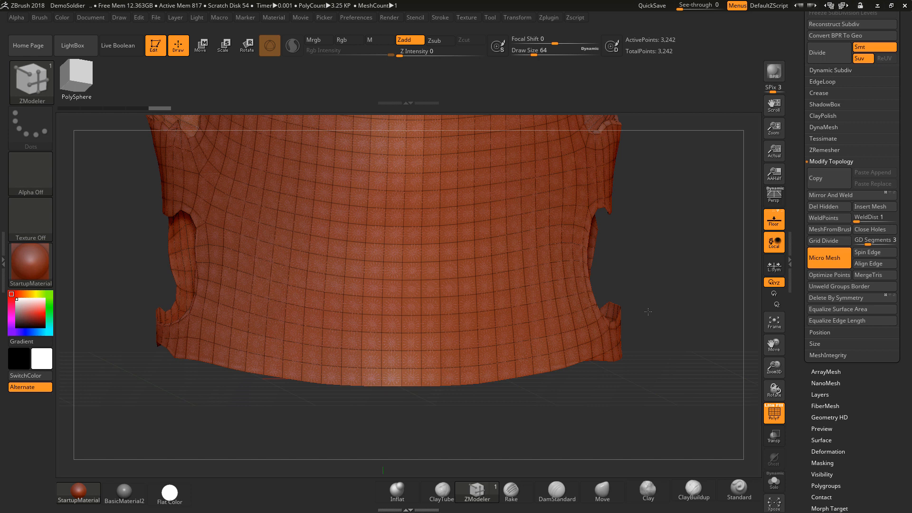
left_click_drag(648, 312, 725, 164, "alt")
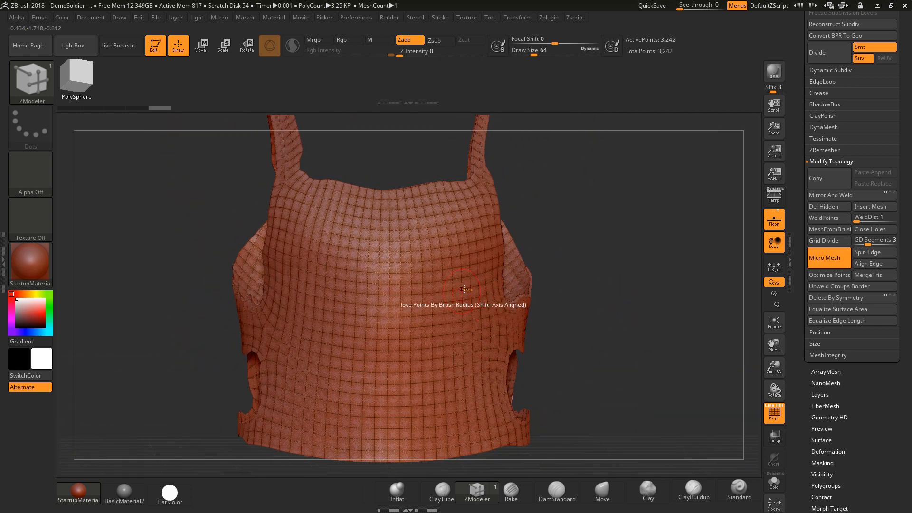
key("shift+r")
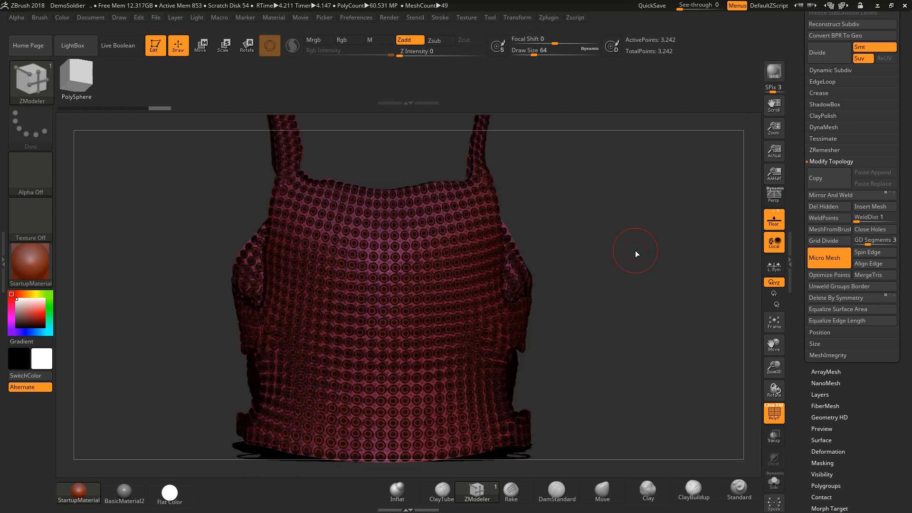
left_click(774, 414)
right_click_drag(609, 265, 623, 270, "ctrl")
right_click_drag(652, 219, 652, 274, "alt")
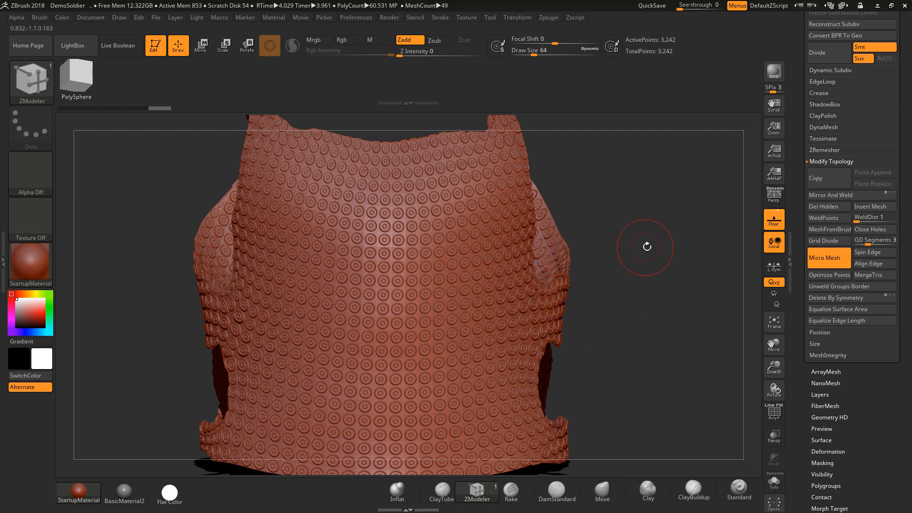
Show the polyframe again and turn off Micro Mesh on the vest.
left_click_drag(718, 208, 651, 269)
left_click_drag(676, 302, 737, 387)
key("shift+f")
left_click(824, 257)
Create polygroups on the vest with Groups By Normals and Regroup By Edges.
left_click_drag(852, 481, 852, 335)
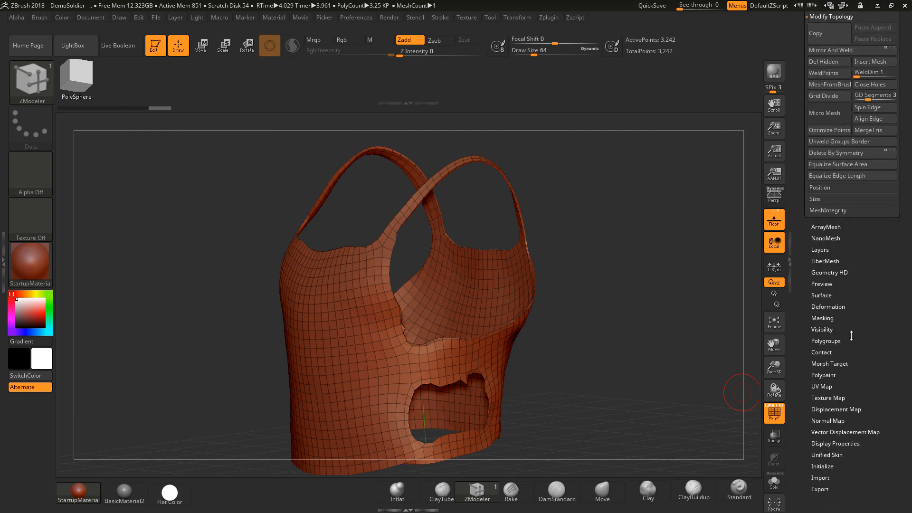
left_click(827, 341)
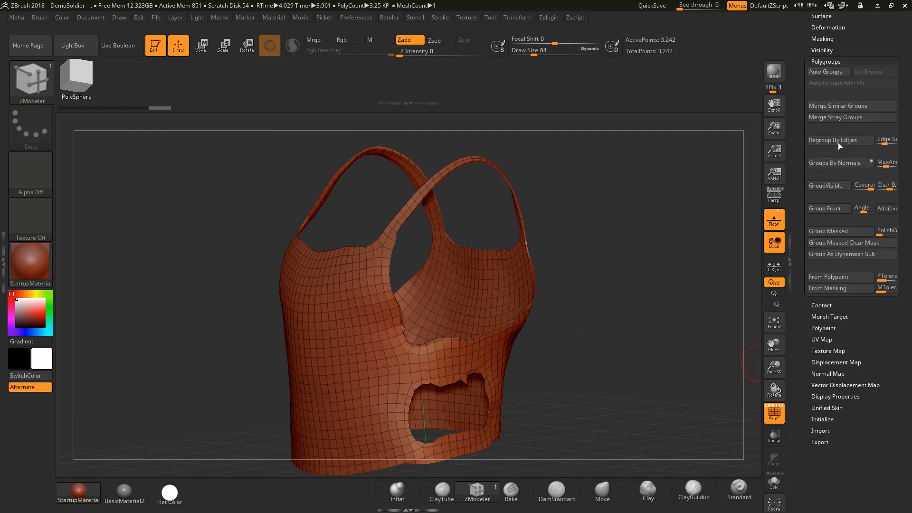
left_click(828, 164)
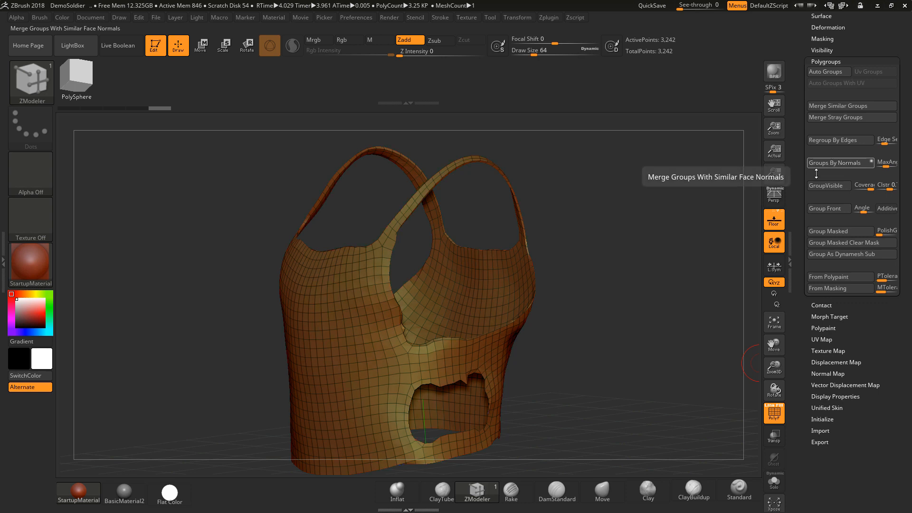
left_click(834, 139)
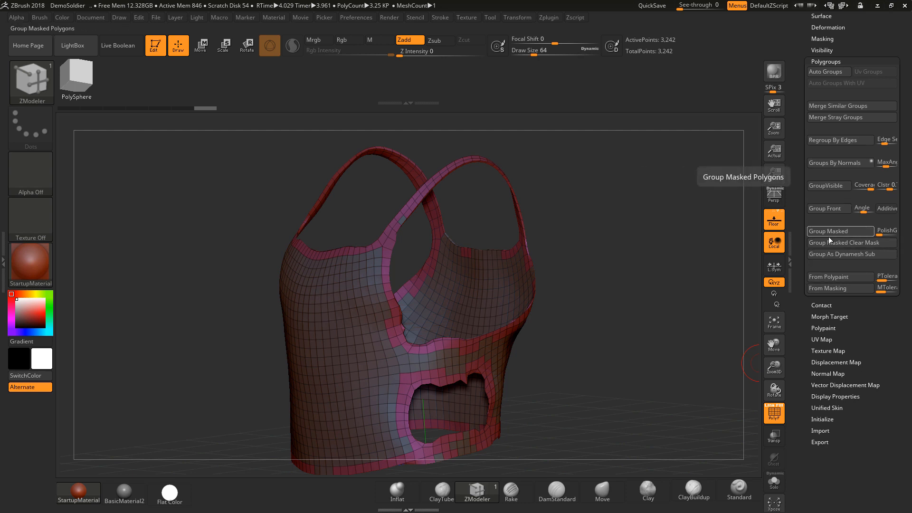
Isolate the border polygroup of the vest and invert the visibility, leaving only the inner panels shown.
left_click_drag(673, 262, 741, 271)
key("ctrl+shift")
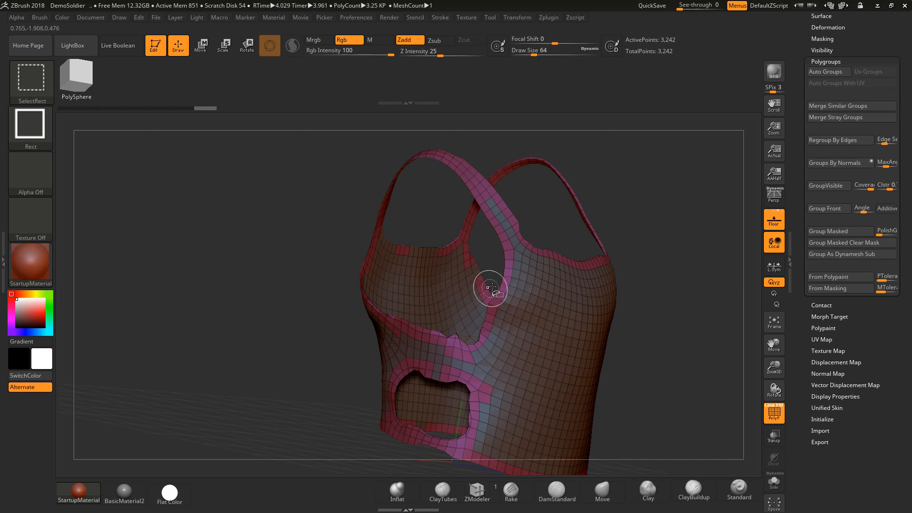
left_click(503, 278, "ctrl+shift")
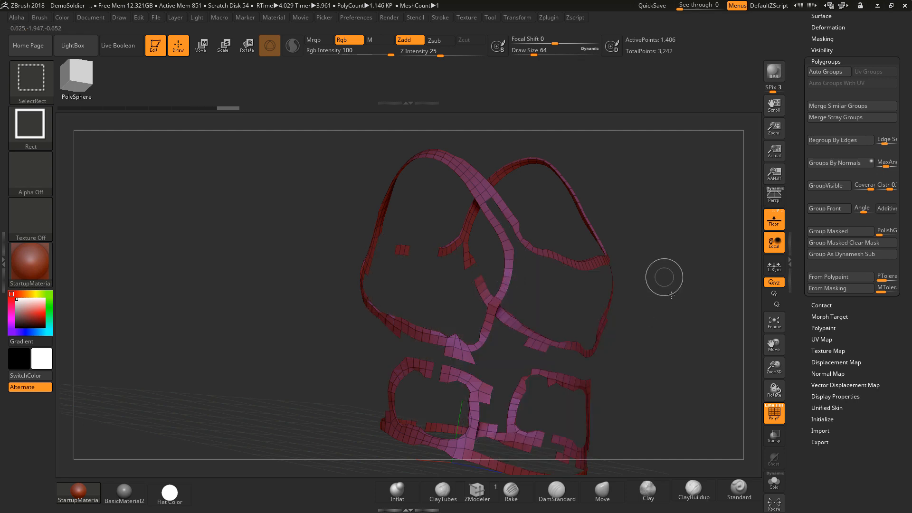
left_click(664, 278, "ctrl+shift")
left_click_drag(689, 313, 689, 314, "shift")
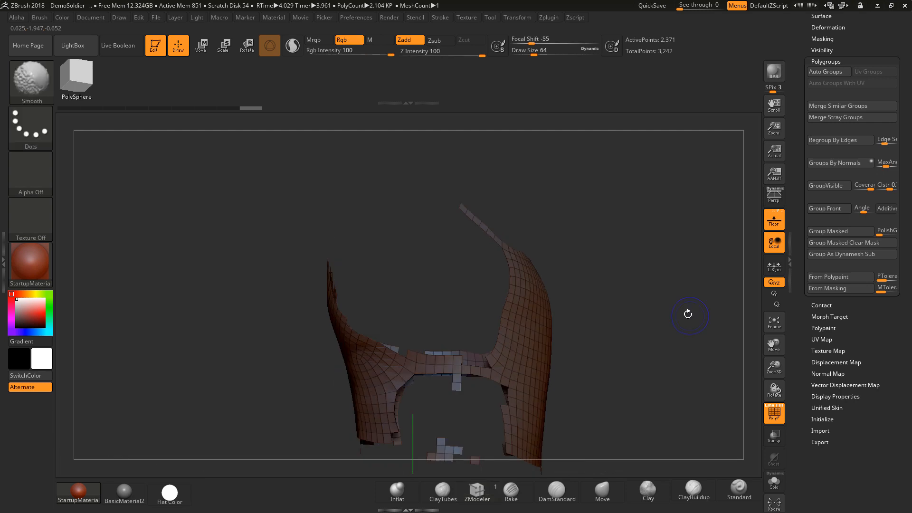
Hide the side polygons that bridge the front and back panels and the leftover strip of the shoulder strap.
key("ctrl+shift")
left_click_drag(411, 307, 489, 478, "ctrl+alt+shift")
left_click_drag(431, 169, 501, 245, "ctrl+alt+shift")
Hide the stray polygons along the upper corners and neckline edges of the front and back panels.
mouse_move(652, 307)
left_mouse_down()
mouse_move(603, 298)
mouse_move(646, 295)
mouse_move(663, 278)
mouse_move(660, 259)
mouse_move(609, 236)
left_mouse_up()
left_click_drag(273, 206, 332, 256, "ctrl+alt+shift")
left_click_drag(329, 221, 372, 260, "ctrl+alt+shift")
left_click_drag(371, 219, 411, 261, "ctrl+alt+shift")
mouse_move(400, 180)
left_mouse_down("ctrl+alt+shift")
mouse_move(423, 220)
mouse_move(447, 212)
left_mouse_up("ctrl+alt+shift")
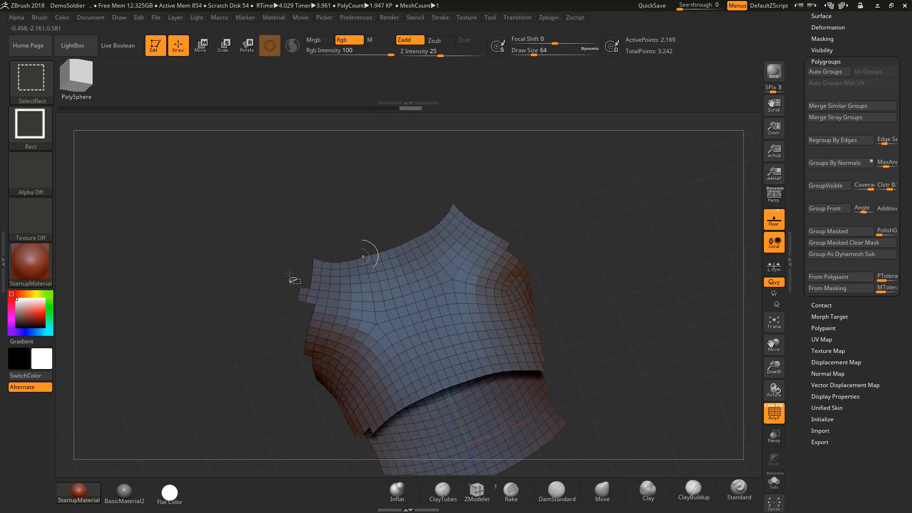
left_click_drag(282, 276, 313, 301, "ctrl+alt+shift")
left_click_drag(289, 235, 319, 280, "ctrl+alt+shift")
left_click_drag(535, 200, 498, 242, "ctrl+alt+shift")
mouse_move(496, 214)
left_mouse_down("ctrl+alt+shift")
mouse_move(480, 232)
mouse_move(457, 214)
left_mouse_up("ctrl+alt+shift")
Delete the hidden polygons from the vest geometry with Del Hidden.
mouse_move(597, 250)
left_mouse_down()
mouse_move(510, 290)
mouse_move(517, 268)
left_mouse_up()
left_click_drag(636, 293, 574, 311, "alt")
left_click_drag(889, 371, 890, 431)
left_click_drag(882, 81, 882, 182)
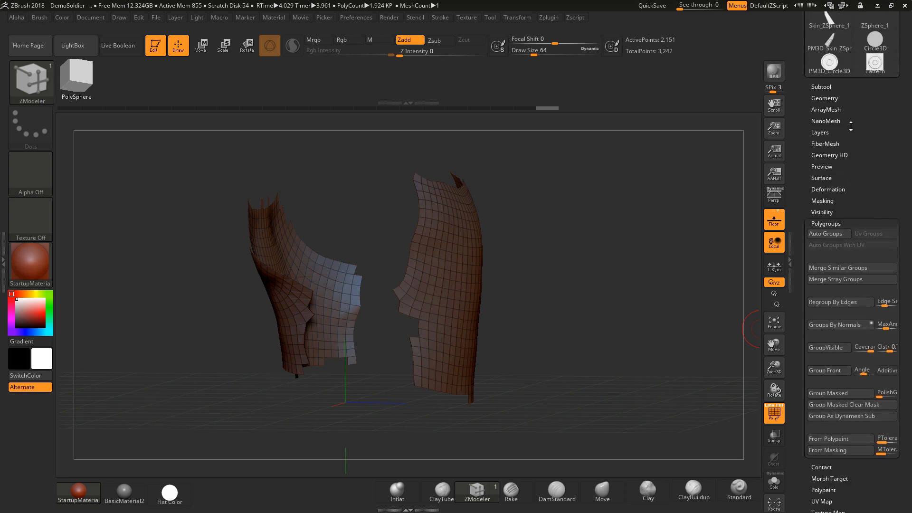
left_click(825, 98)
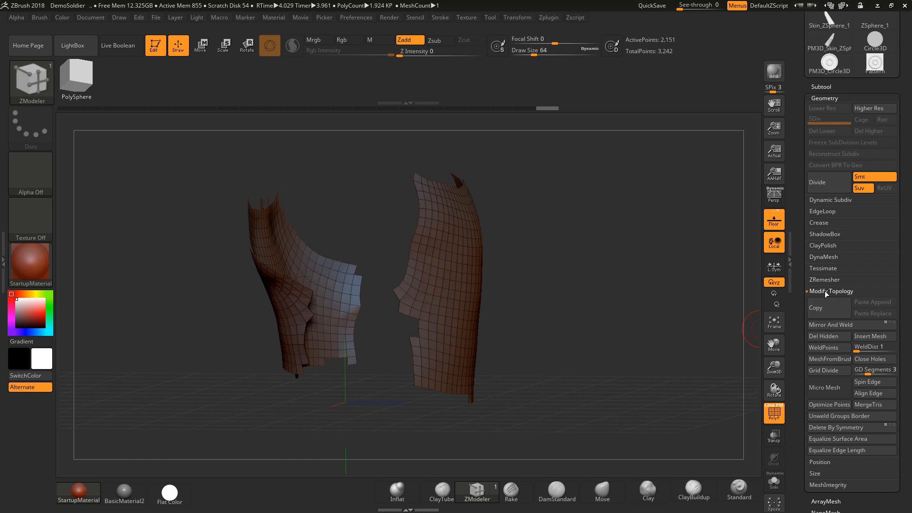
left_click(824, 336)
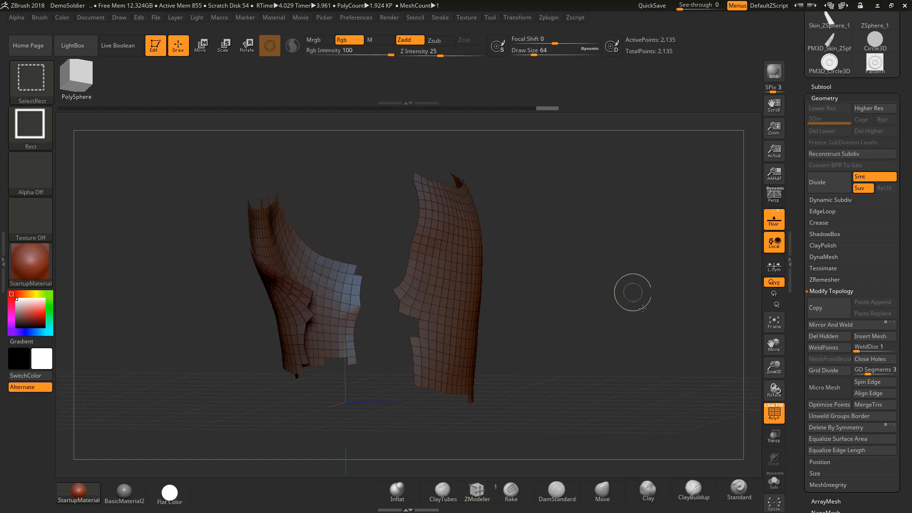
Apply Micro Mesh to the trimmed vest panels, choosing the Pattern mesh as the replacement.
left_click(827, 291)
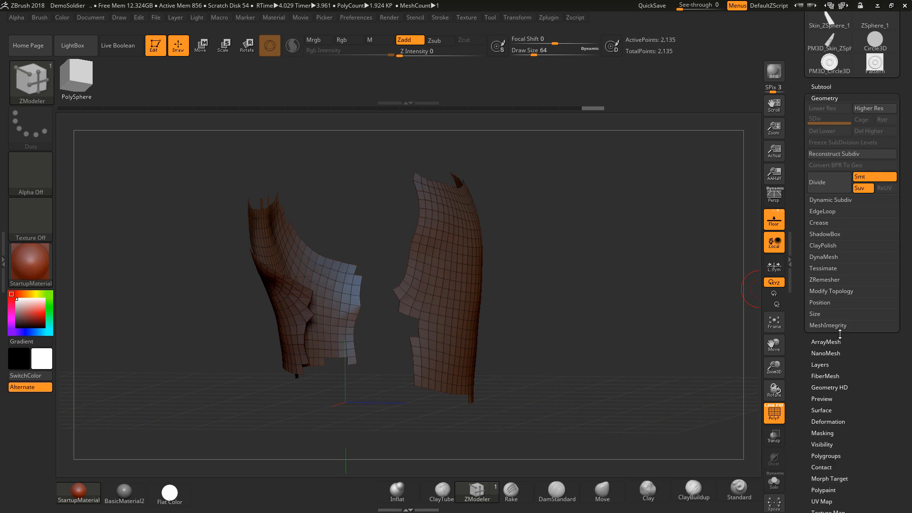
left_click(824, 292)
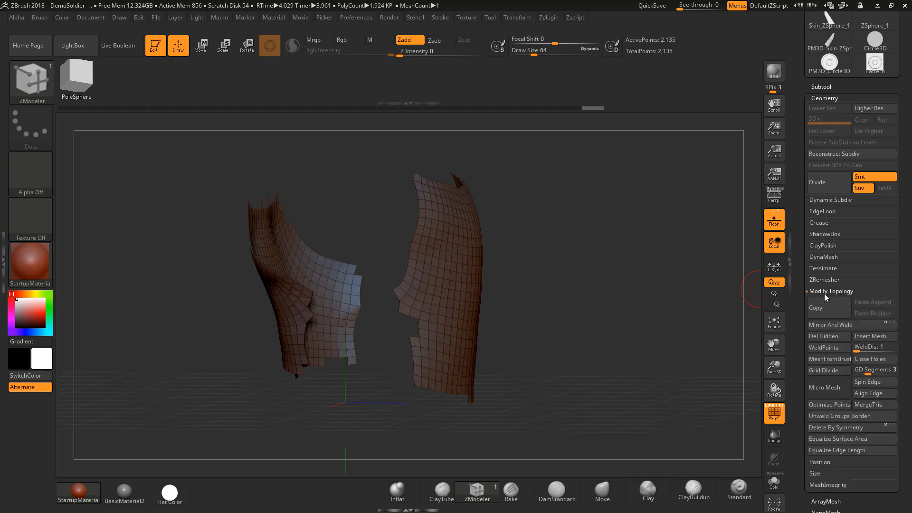
left_click(837, 388)
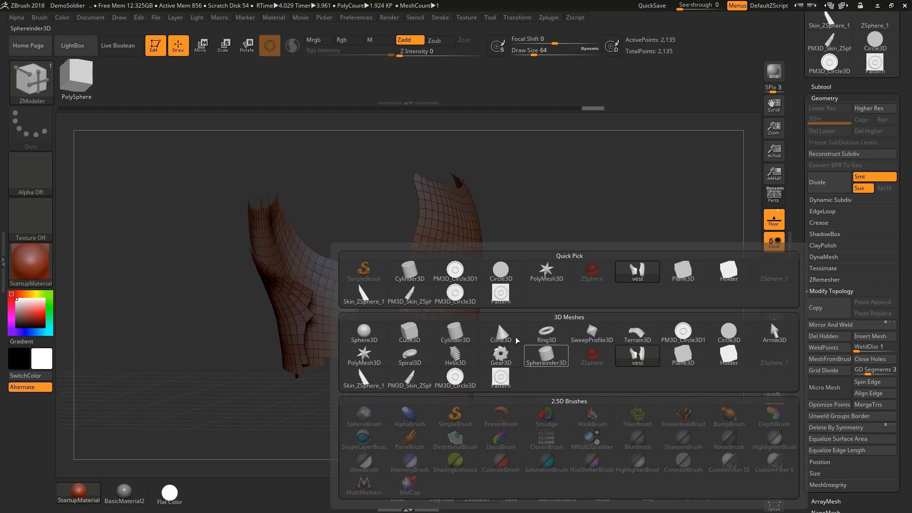
left_click(500, 295)
left_click_drag(609, 285, 556, 297)
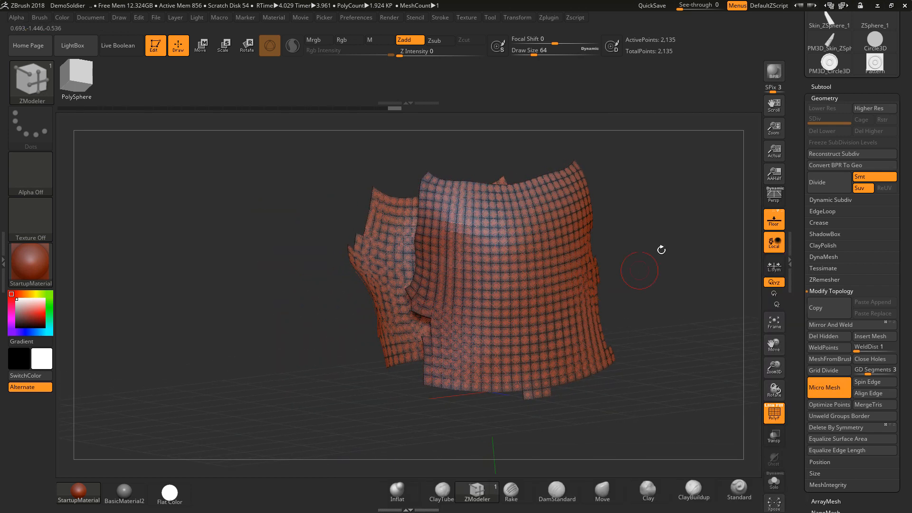
Frame the trimmed vest, hide its polyframe, and render it with BPR to preview the pattern.
key("f")
left_click(775, 71)
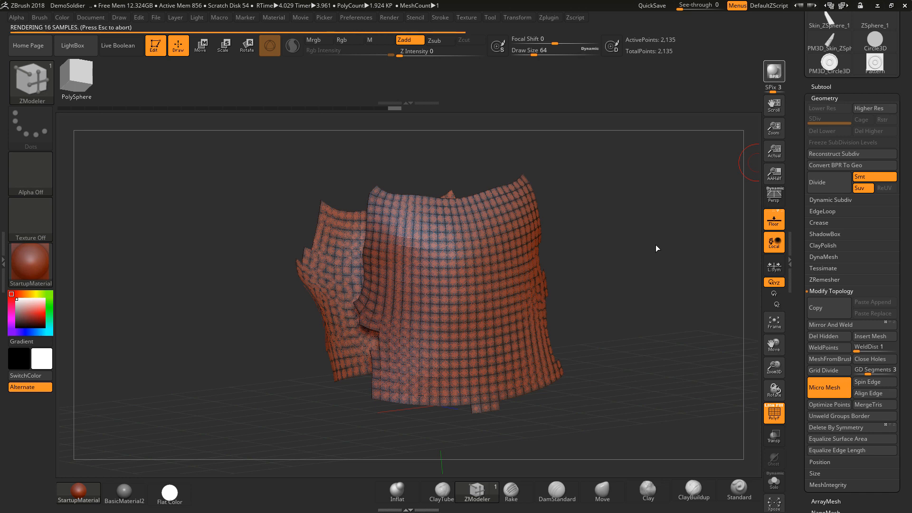
left_click(772, 416)
left_click(774, 71)
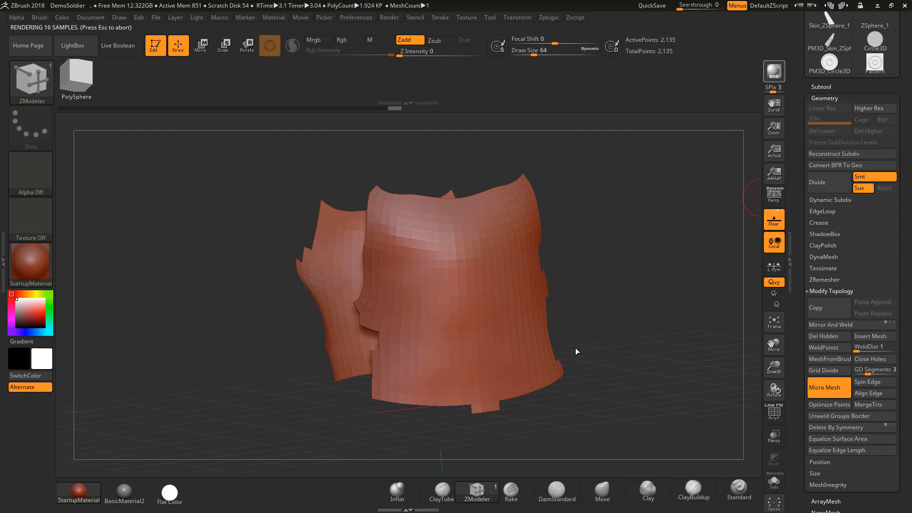
left_click_drag(612, 330, 617, 328)
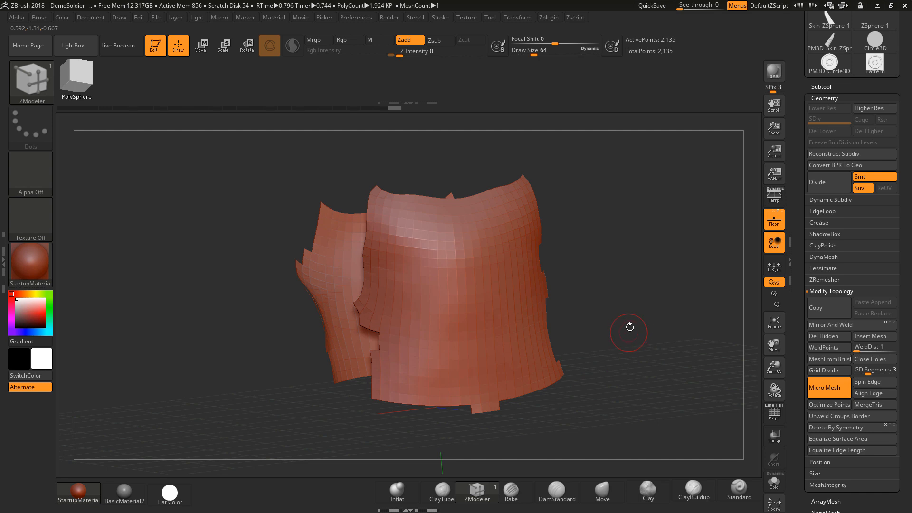
Divide the vest once to SDiv 2 and render it with BPR to check the denser circle pattern up close.
left_click(829, 182)
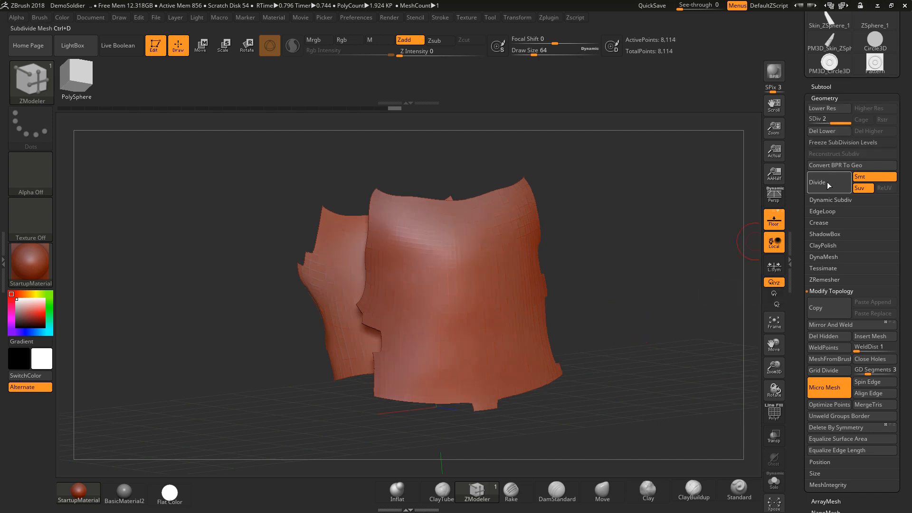
left_click(774, 412)
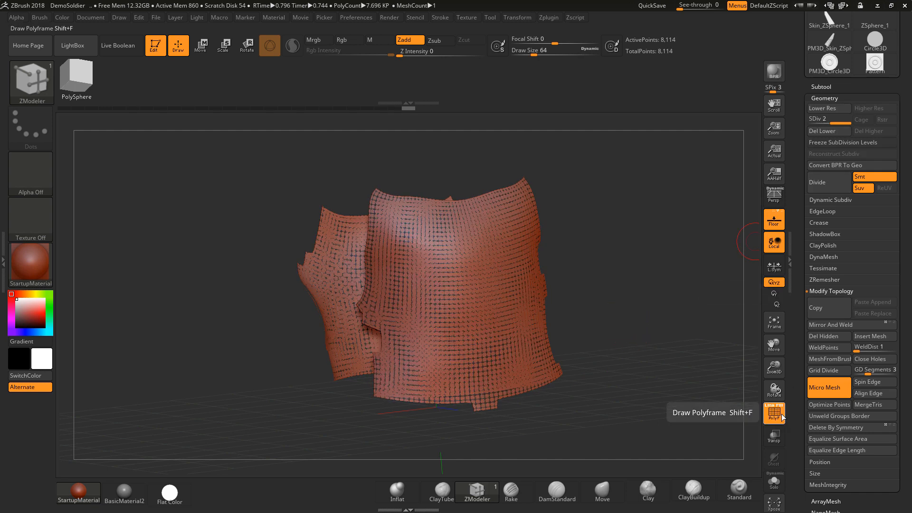
left_click(774, 412)
left_click(774, 73)
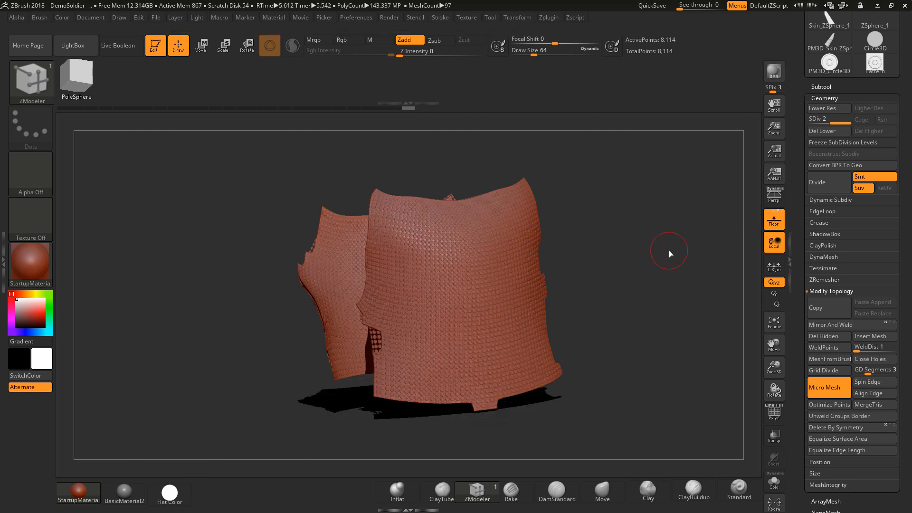
left_click_drag(623, 289, 632, 351, "alt")
left_click(774, 70)
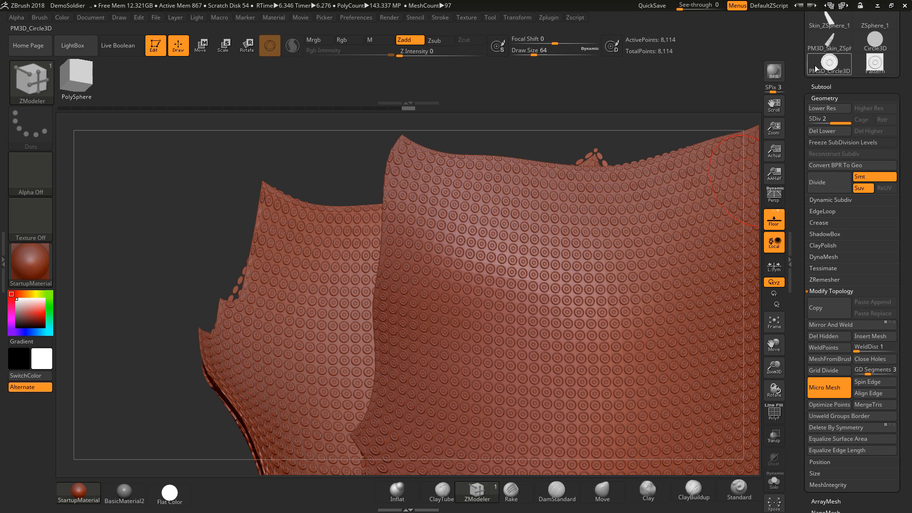
Render the reframed vest with BPR, convert the result to geometry with Convert BPR To Geo, and open the subtool list.
mouse_move(814, 65)
key("f")
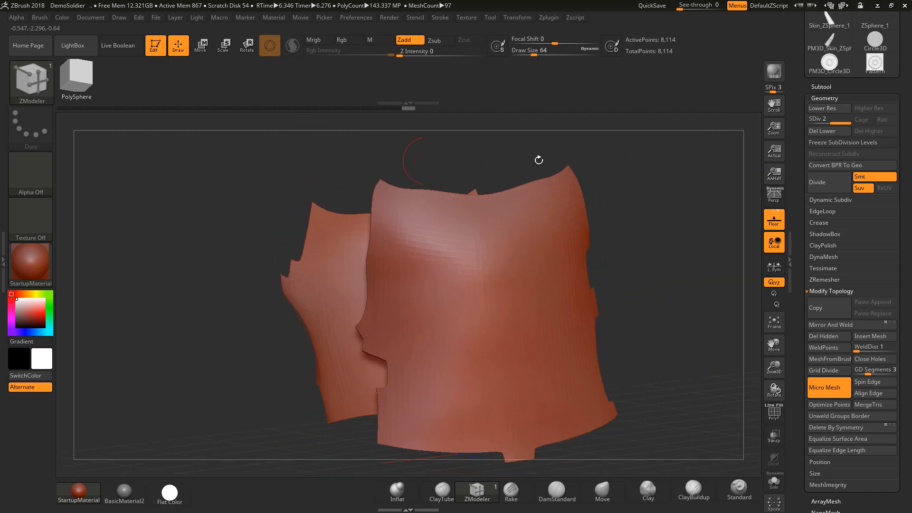
left_click_drag(619, 157, 637, 164, "alt")
left_click(766, 76)
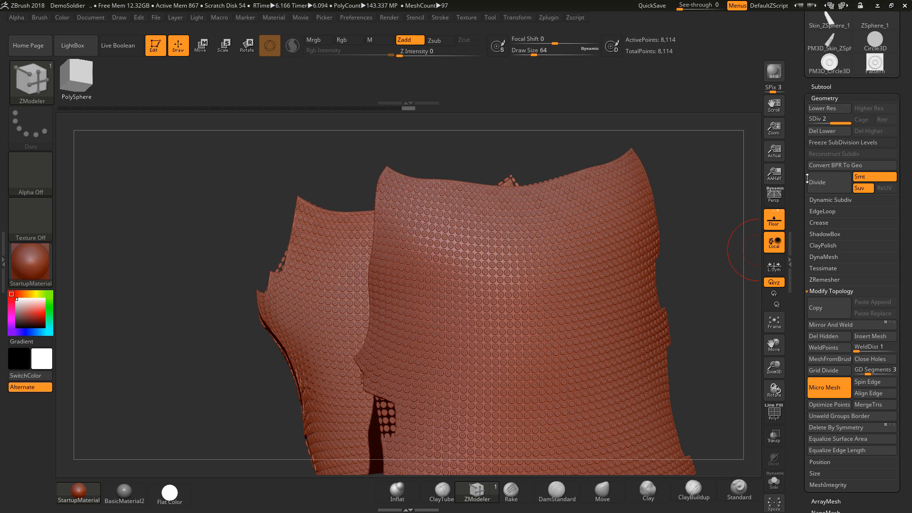
left_click(831, 165)
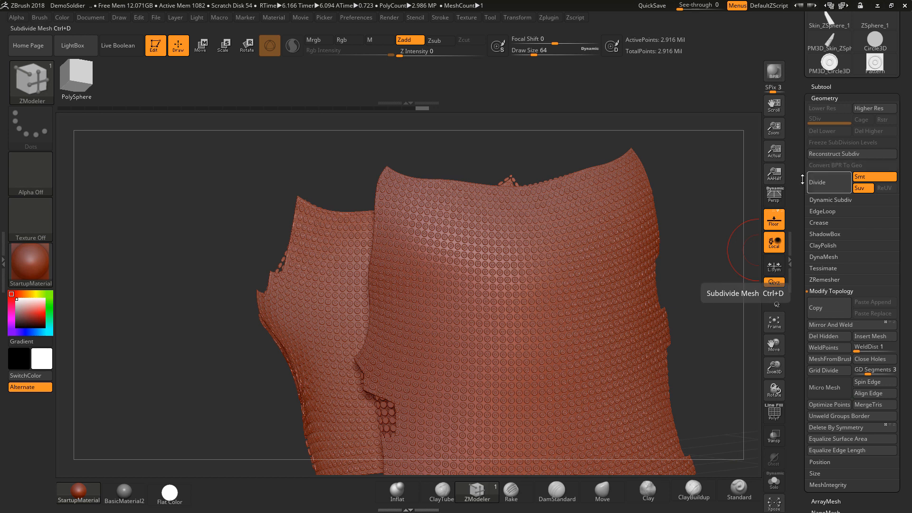
left_click(817, 87)
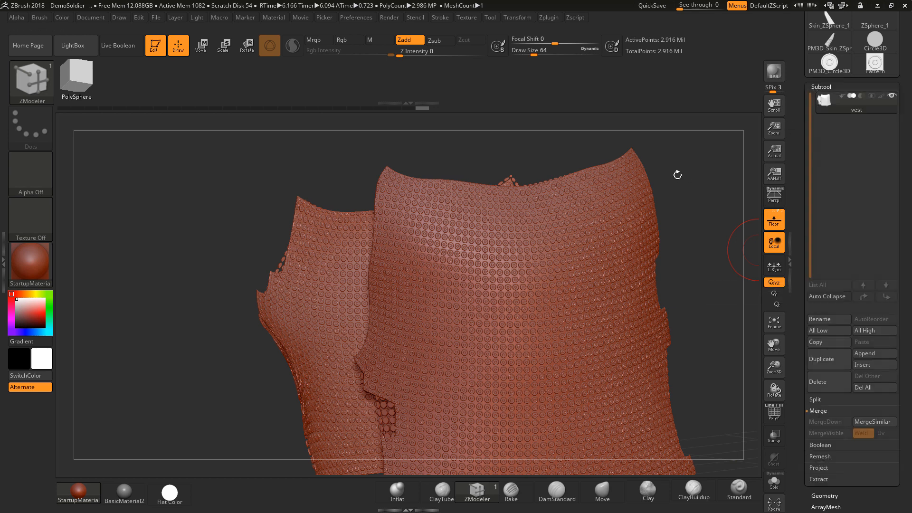
Try a smoothing stroke on the converted circles of the front panel and undo it.
mouse_move(673, 183)
left_mouse_down()
mouse_move(638, 207)
mouse_move(655, 203)
mouse_move(634, 204)
mouse_move(662, 191)
left_mouse_up()
left_click_drag(684, 230, 724, 331, "alt")
left_click_drag(477, 274, 469, 278, "shift")
key("ctrl+z")
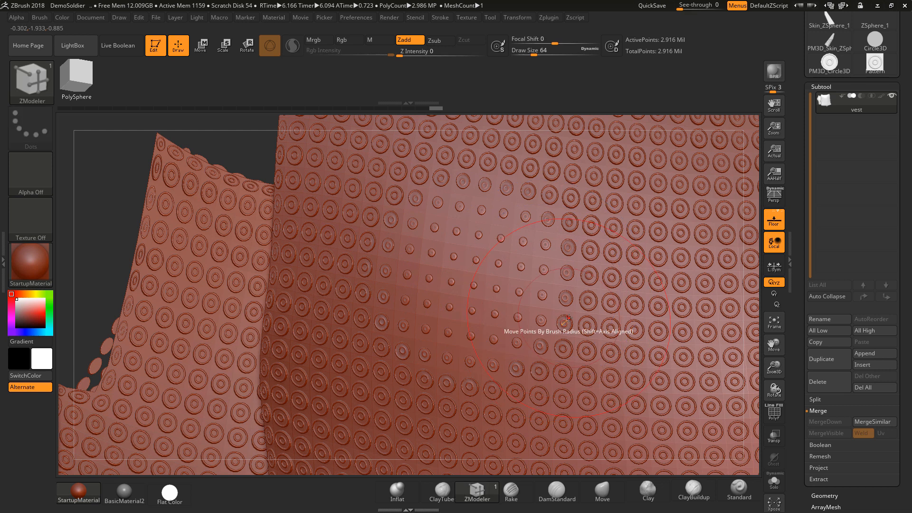
left_click_drag(252, 157, 707, 190, "alt")
mouse_move(824, 102)
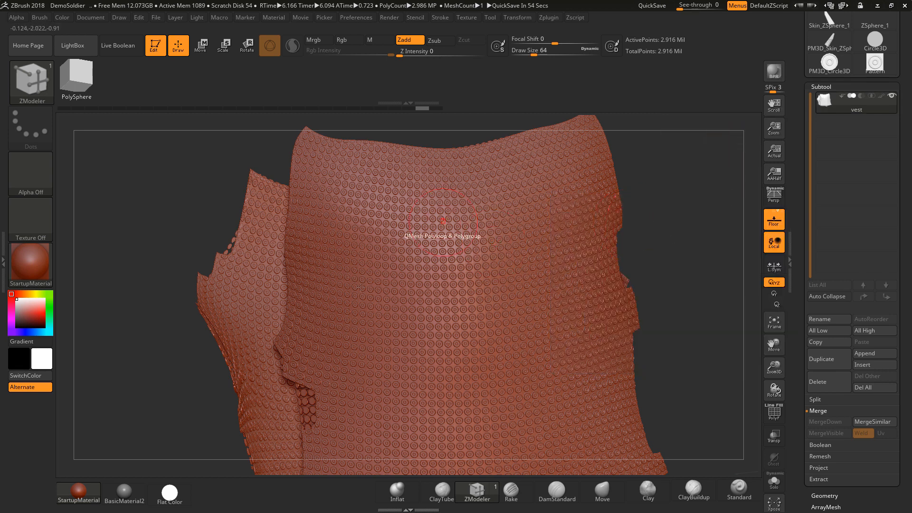
Check the Pattern and PM3D_Circle3D source tools, and return to the converted vest tool.
left_click(876, 64)
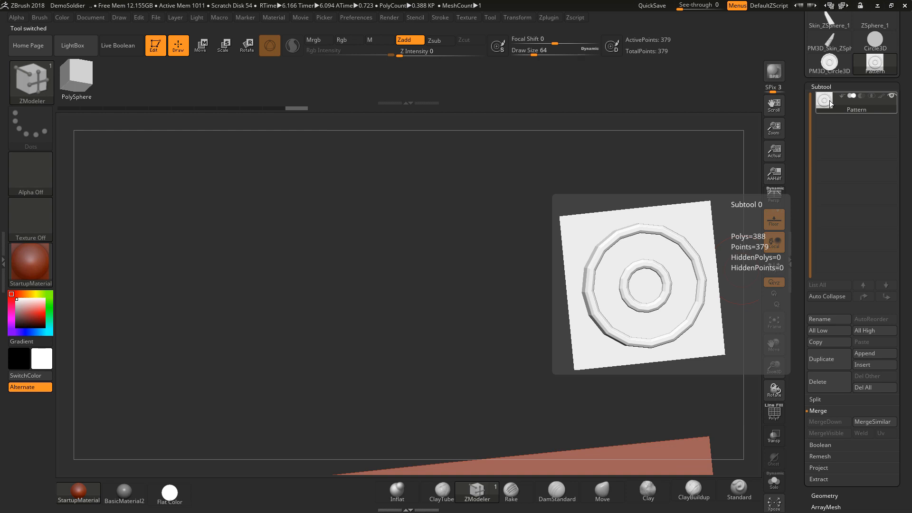
left_click(831, 69)
left_click_drag(904, 75, 904, 122)
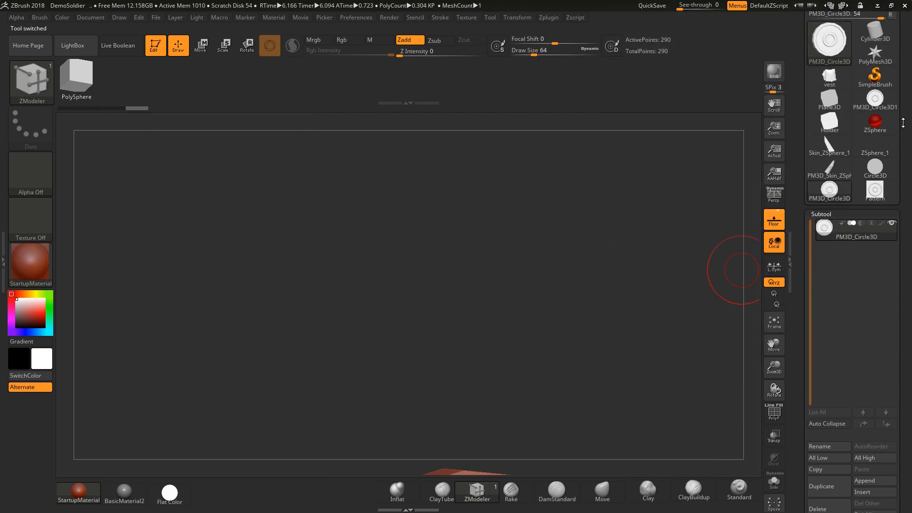
left_click(829, 77)
mouse_move(829, 230)
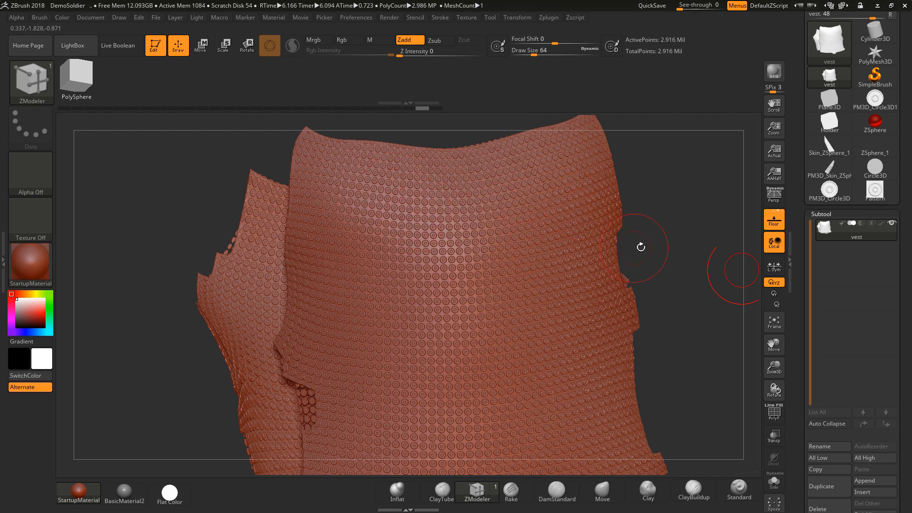
Inspect the vest's converted circles up close, and switch its material to BasicMaterial2.
key("f")
left_click_drag(650, 263, 671, 406)
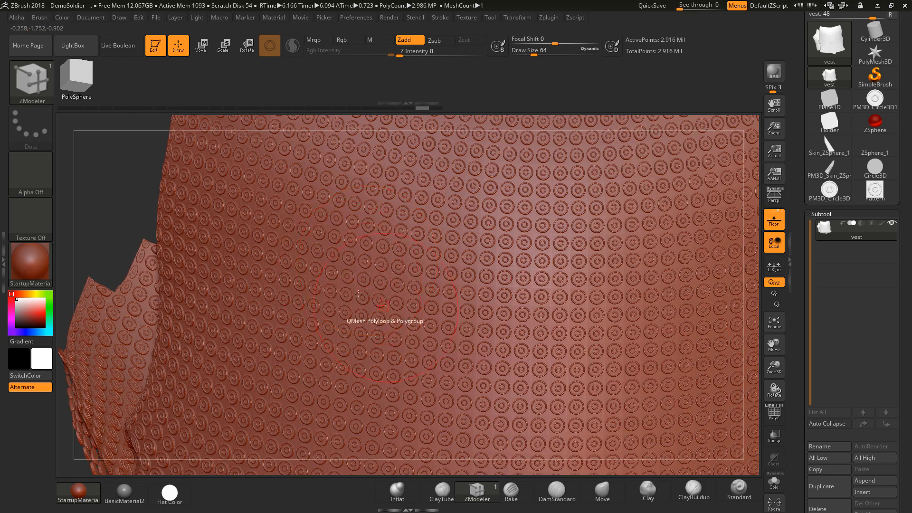
mouse_move(910, 362)
left_mouse_down()
mouse_move(911, 284)
mouse_move(911, 363)
left_mouse_up()
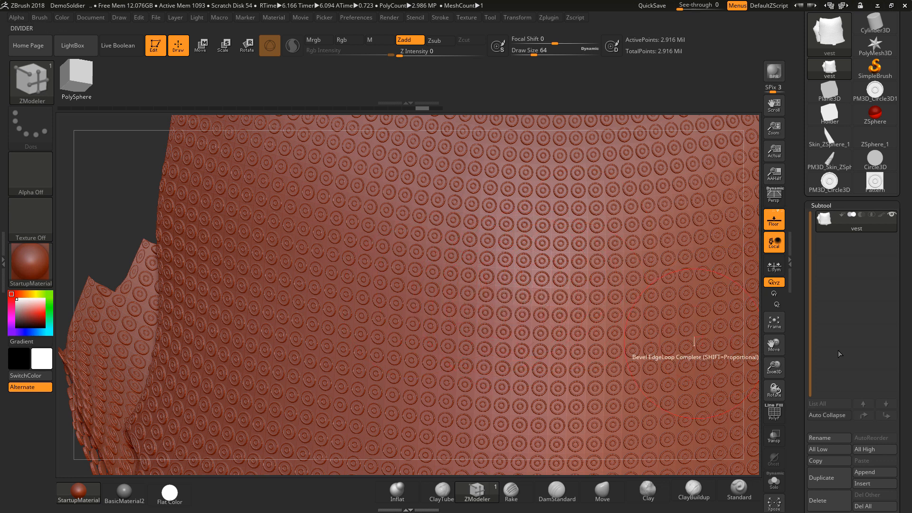
left_click_drag(123, 174, 128, 129, "alt")
left_click_drag(602, 246, 589, 293, "alt")
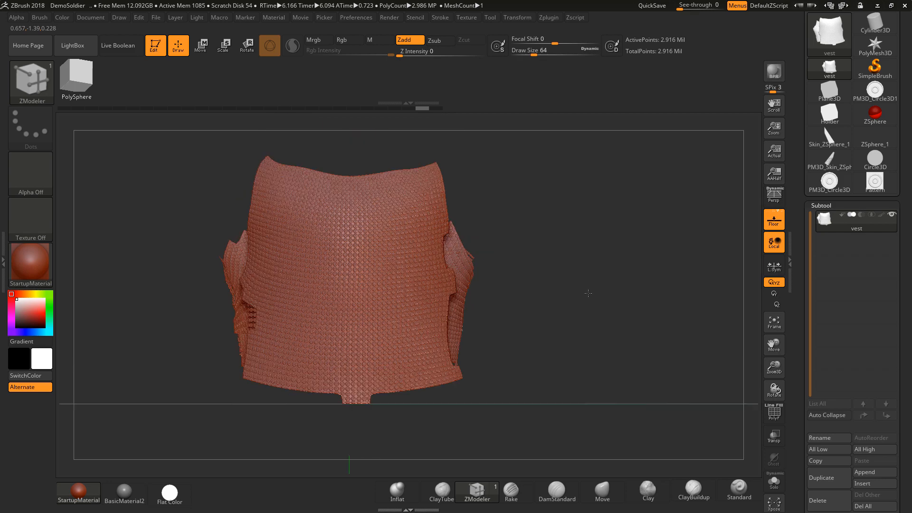
left_click(124, 492)
left_click_drag(522, 341, 361, 314)
left_click_drag(496, 345, 547, 336)
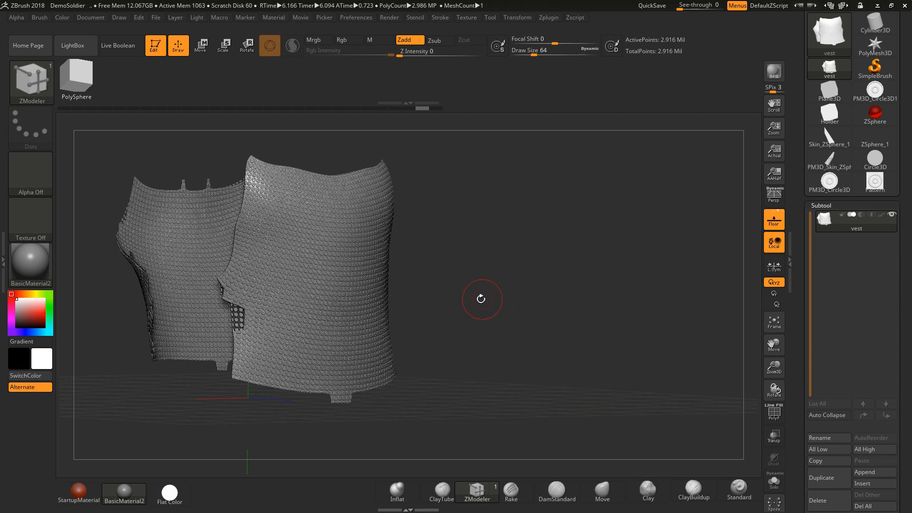
left_click_drag(437, 282, 723, 350, "alt")
Open the vest's Geometry settings to show the Micro Mesh option, and examine the patterned panels from several angles.
left_click_drag(909, 404, 911, 306)
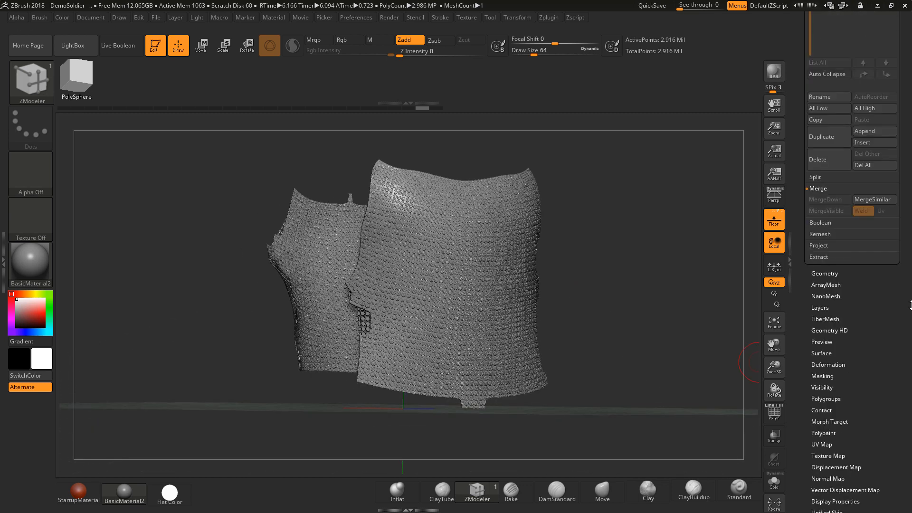
left_click(825, 274)
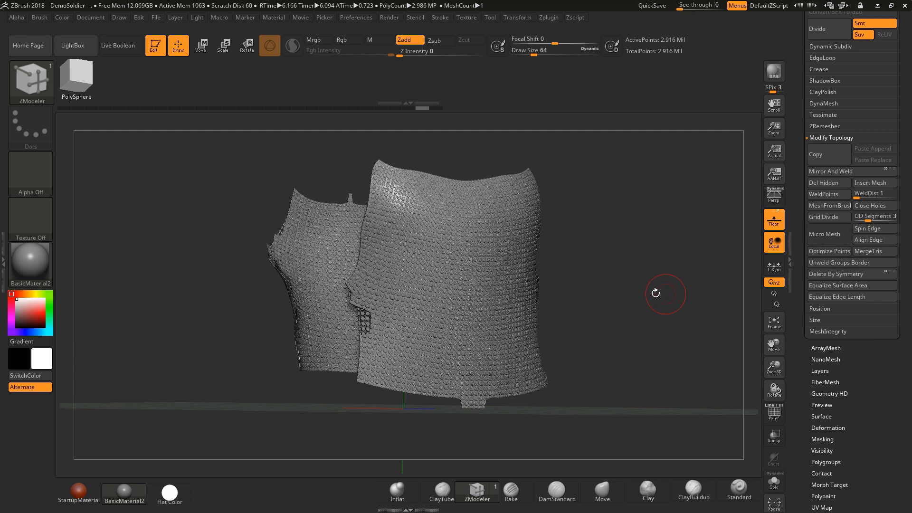
left_click_drag(655, 293, 670, 310)
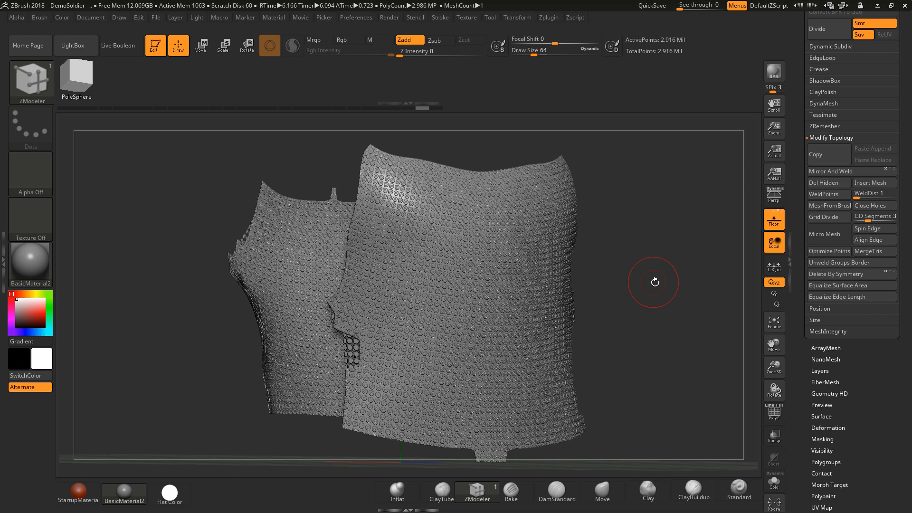
left_click_drag(651, 299, 647, 284)
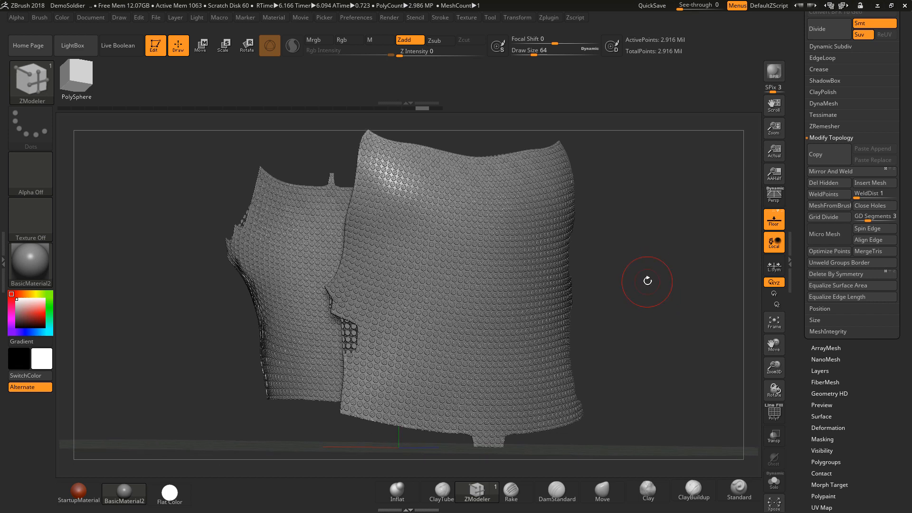
left_click_drag(653, 306, 642, 290)
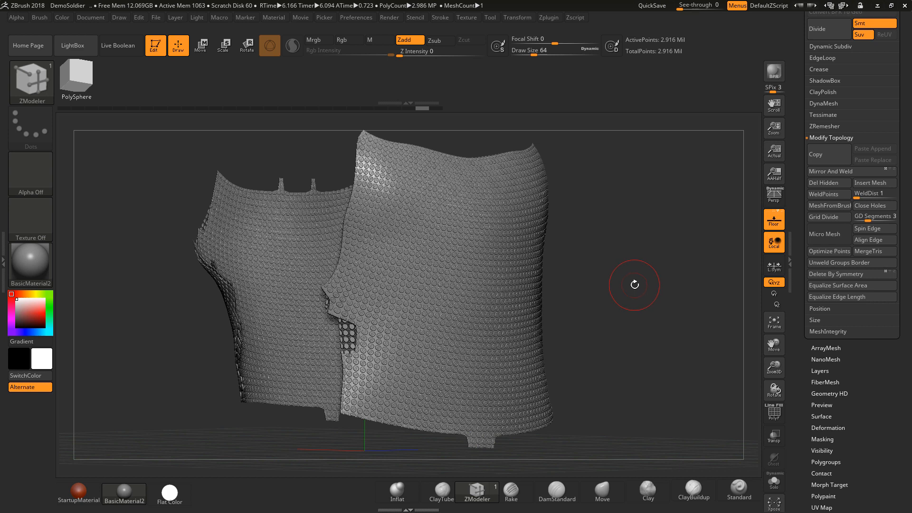
mouse_move(619, 298)
left_mouse_down()
mouse_move(659, 300)
mouse_move(638, 301)
left_mouse_up()
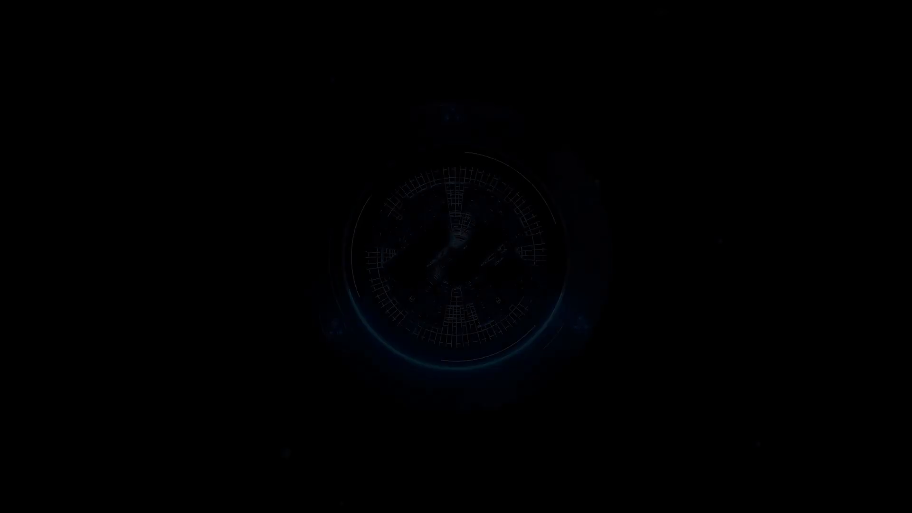